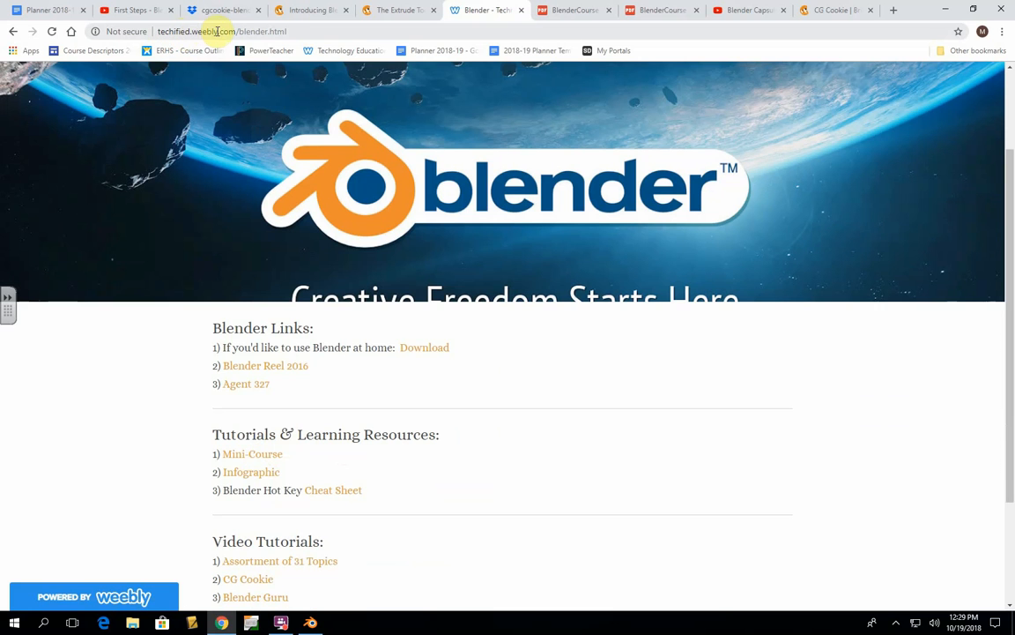
- Open the Mini-Course PDF from the class Blender page, look over its cover, and close it
scroll(617, 199, up, 2)
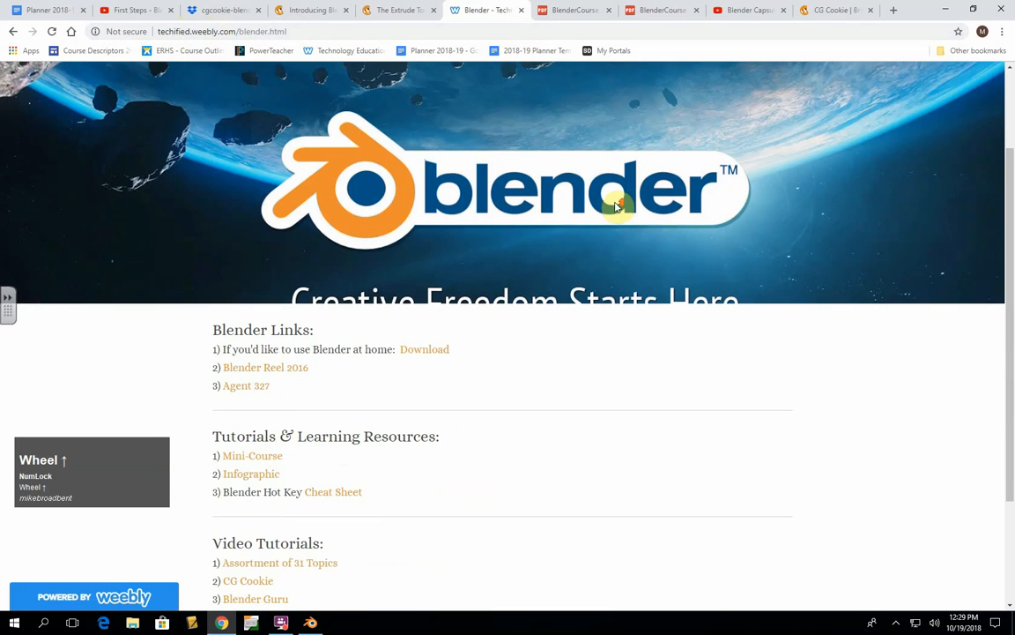
mouse_move(580, 144)
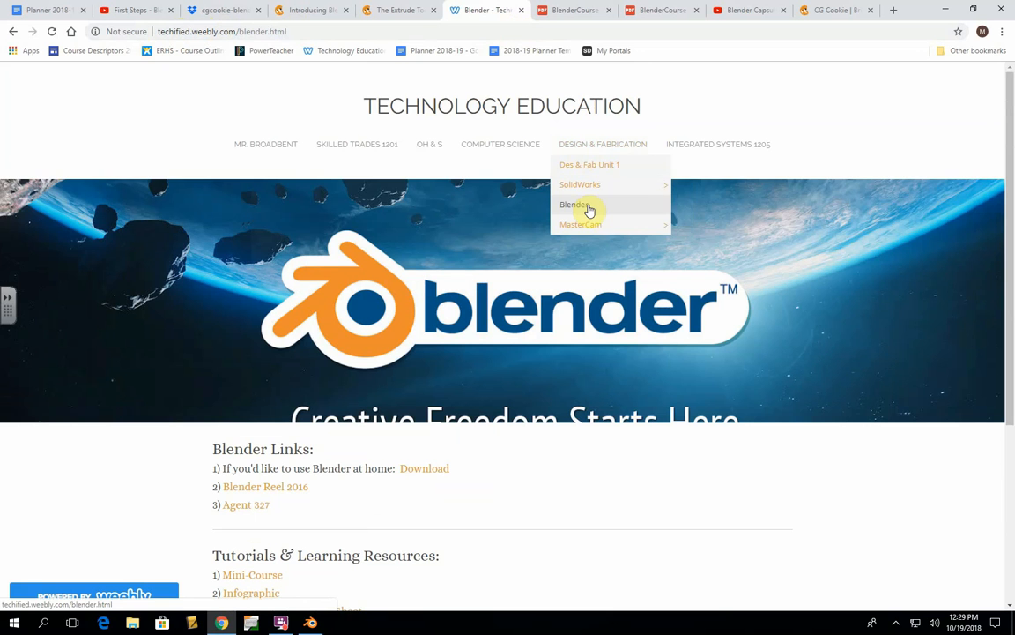
scroll(432, 333, down, 2)
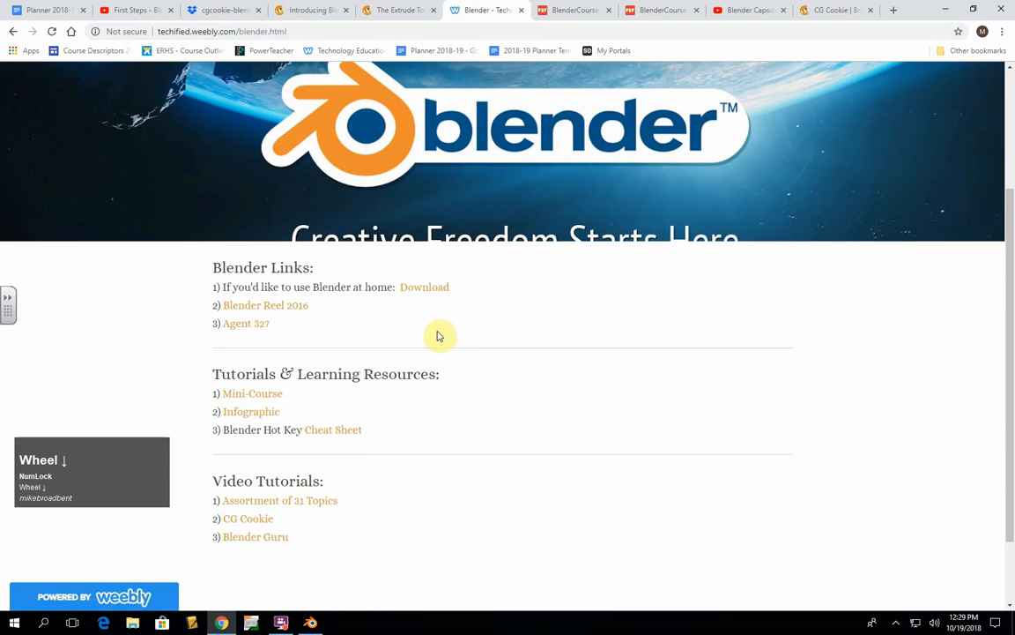
click(248, 396)
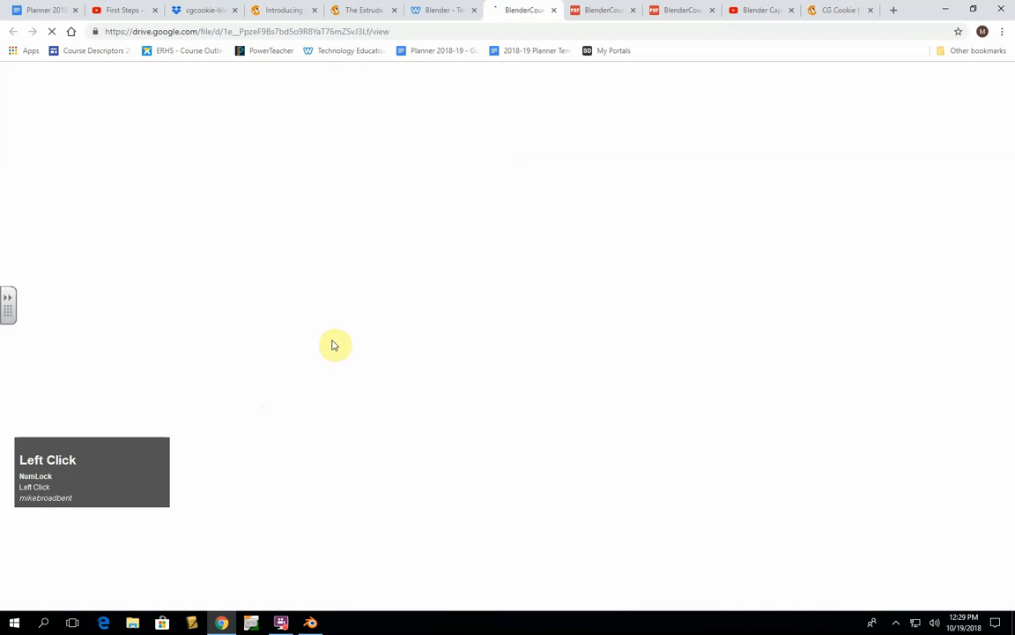
scroll(357, 342, down, 3)
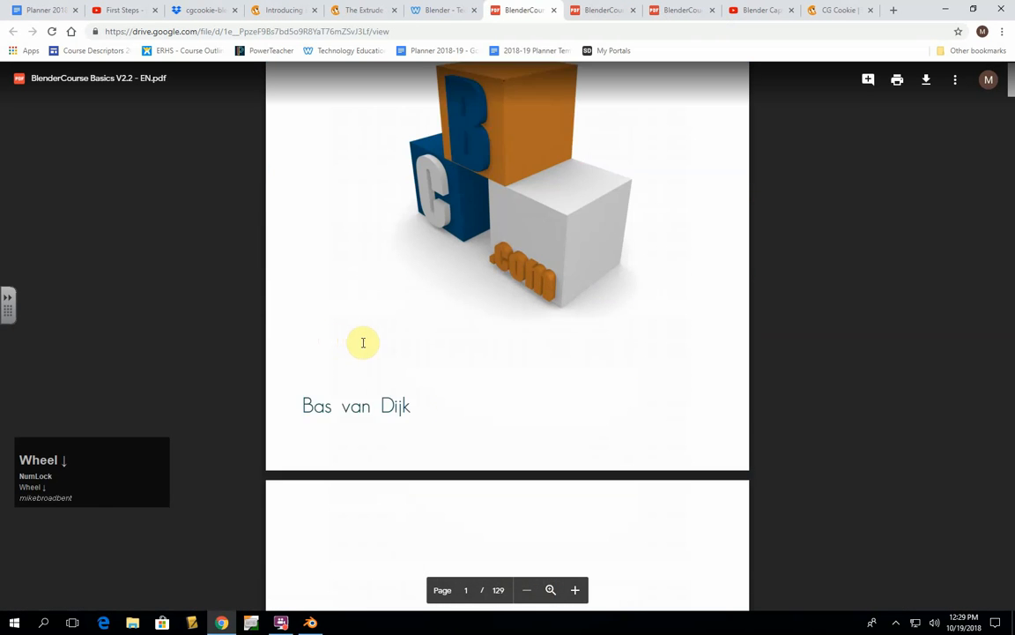
scroll(364, 342, down, 1)
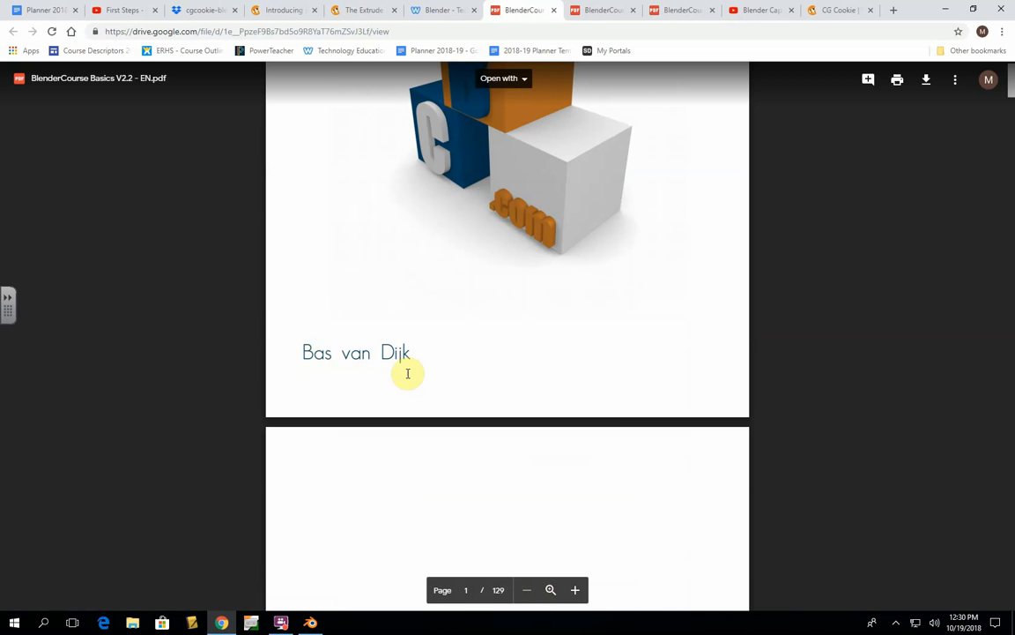
scroll(399, 369, up, 3)
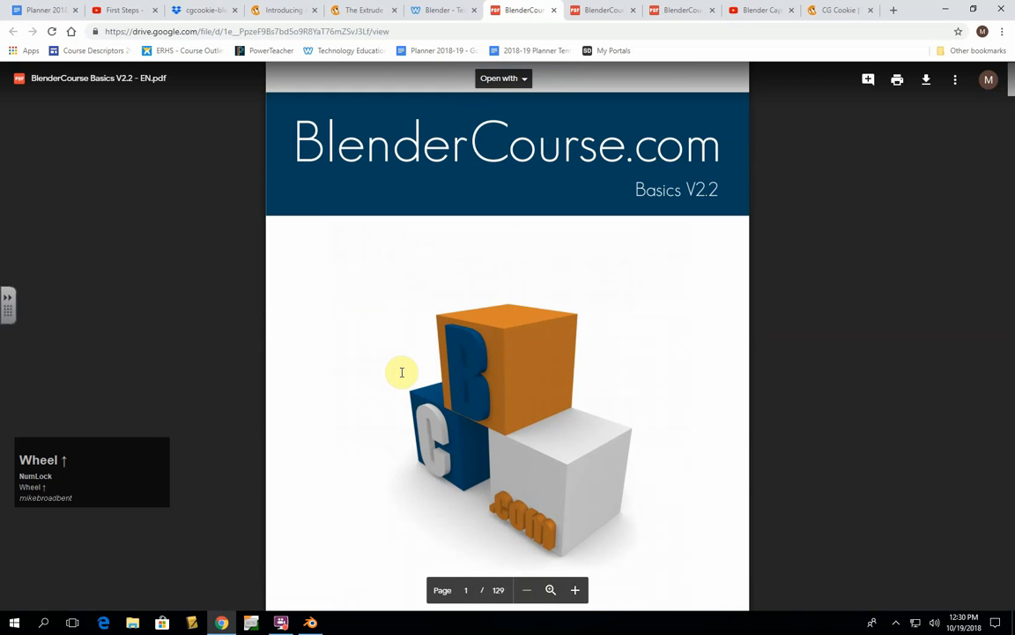
scroll(407, 282, up, 1)
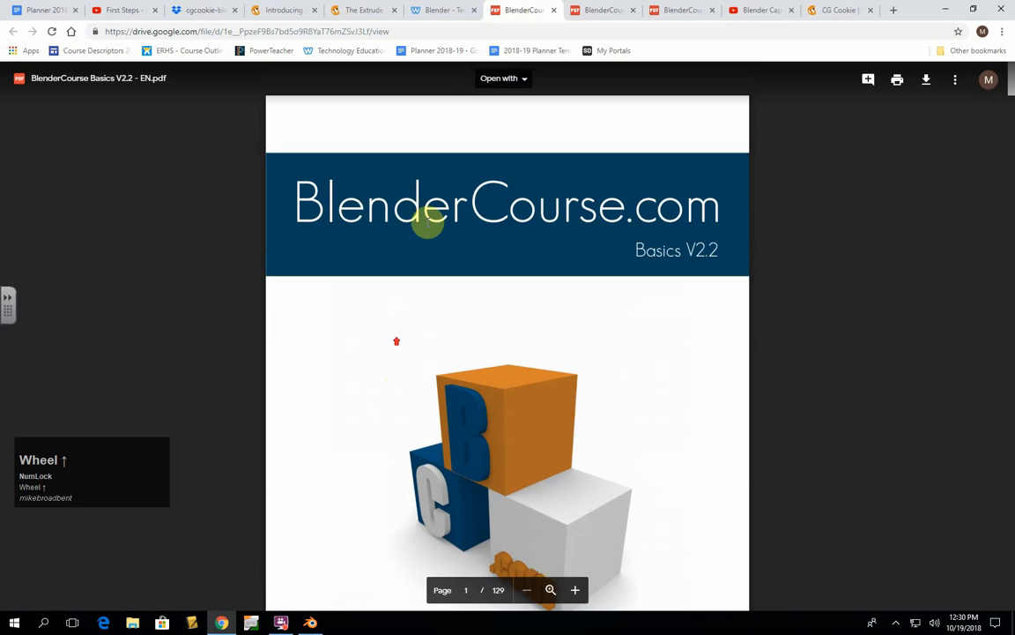
click(553, 10)
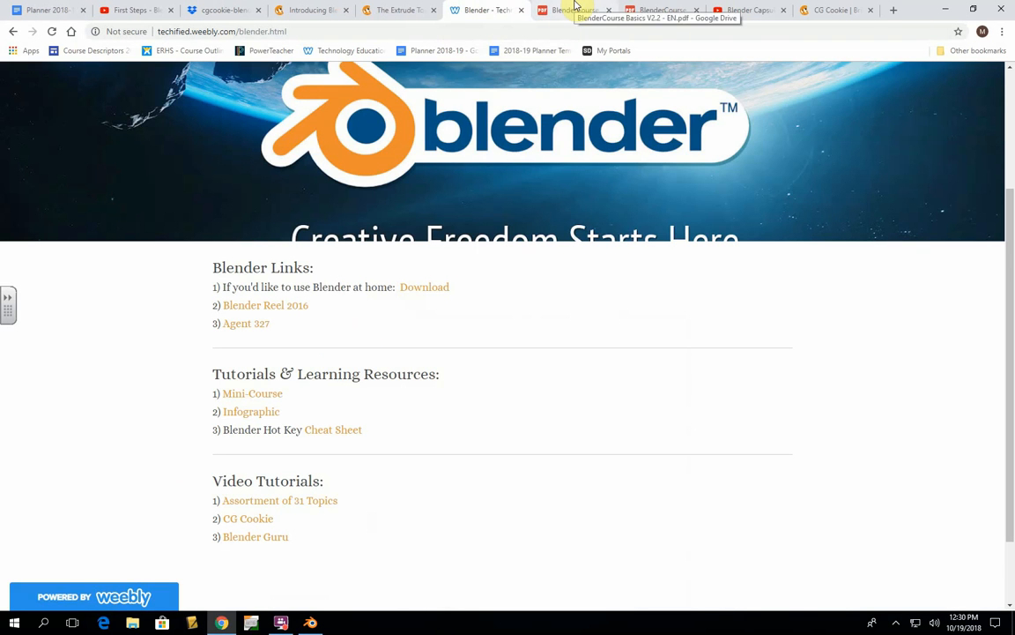
- Examine page 24 of the already open BlenderCourse Basics PDF alongside the class Blender page's resource links
click(574, 7)
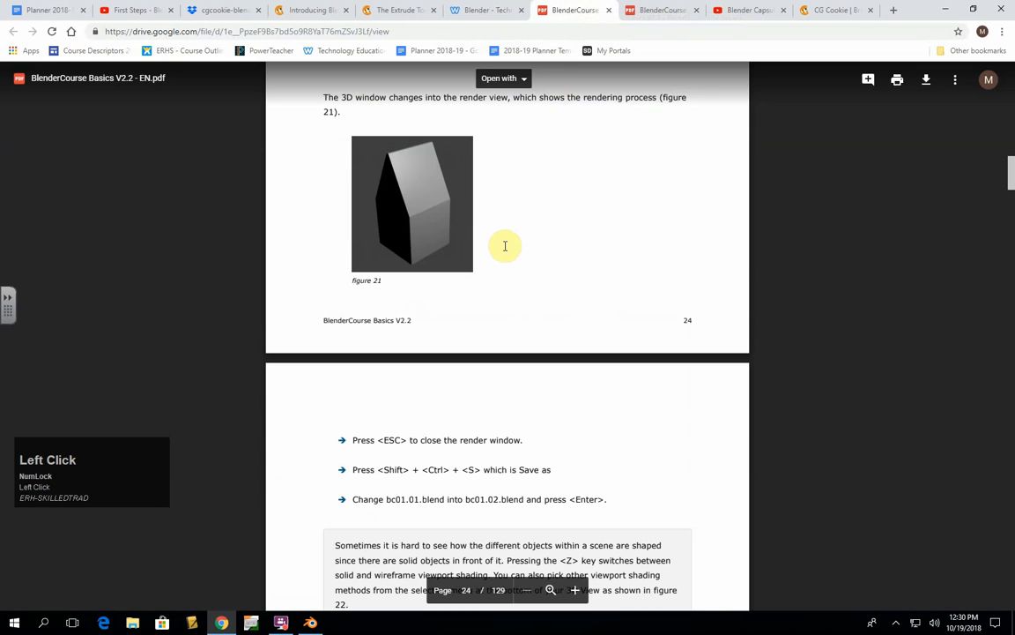
scroll(505, 246, up, 1)
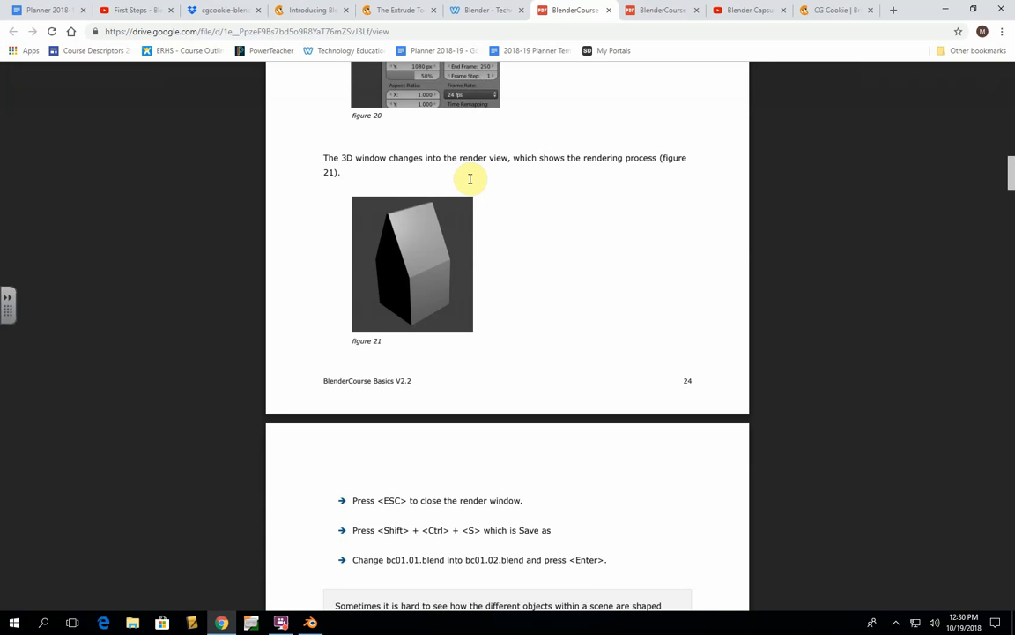
click(497, 8)
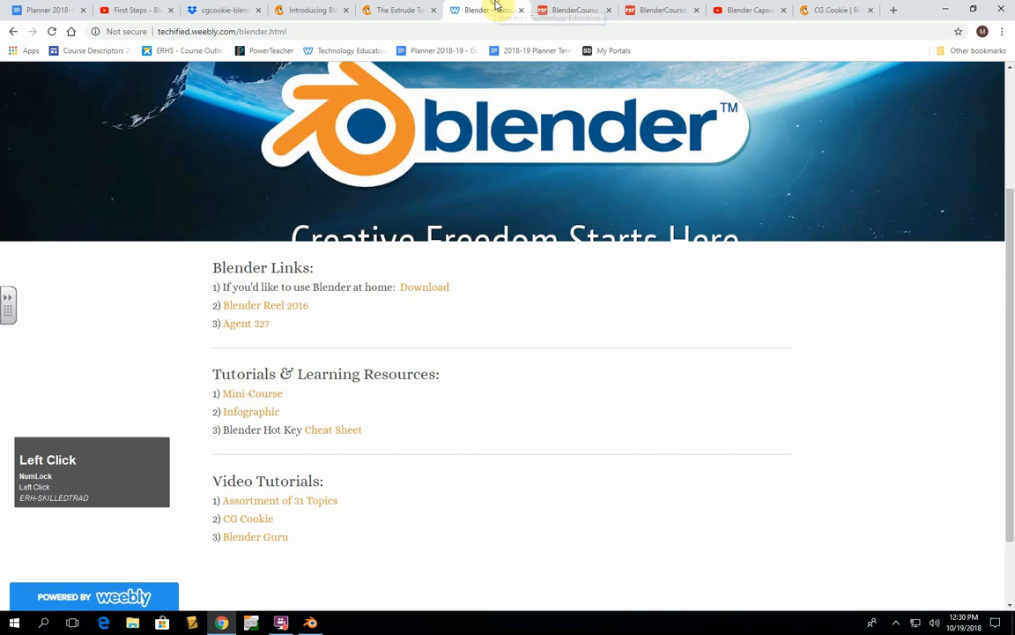
scroll(408, 426, up, 2)
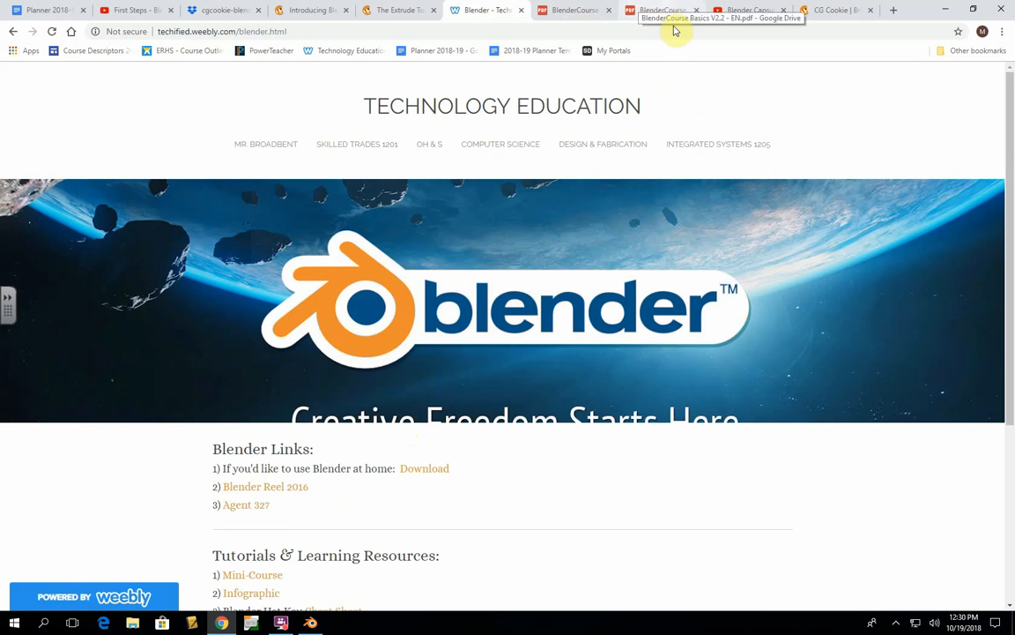
scroll(520, 370, down, 2)
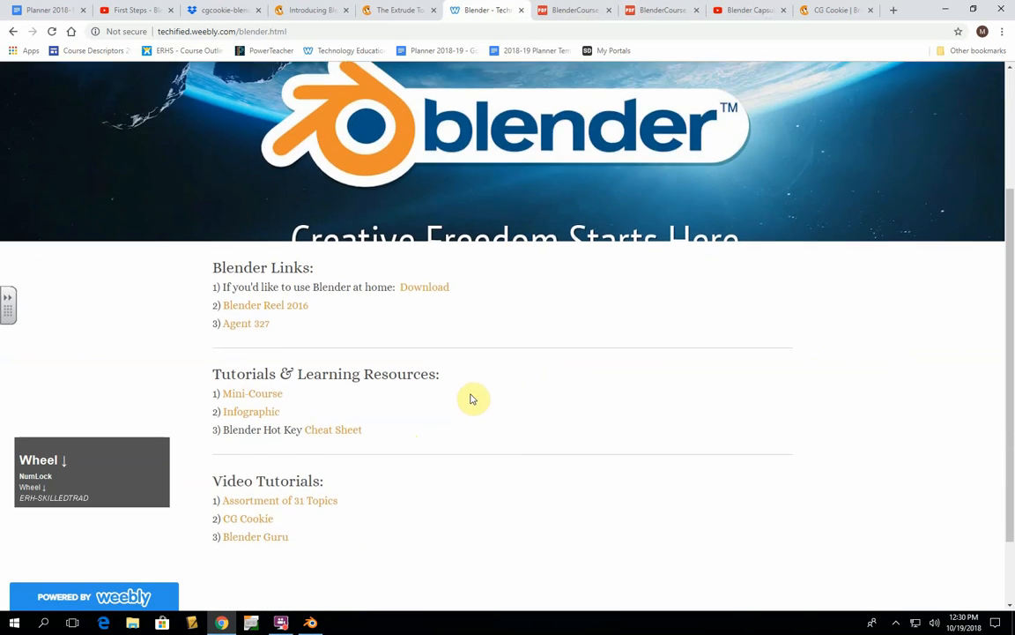
click(577, 9)
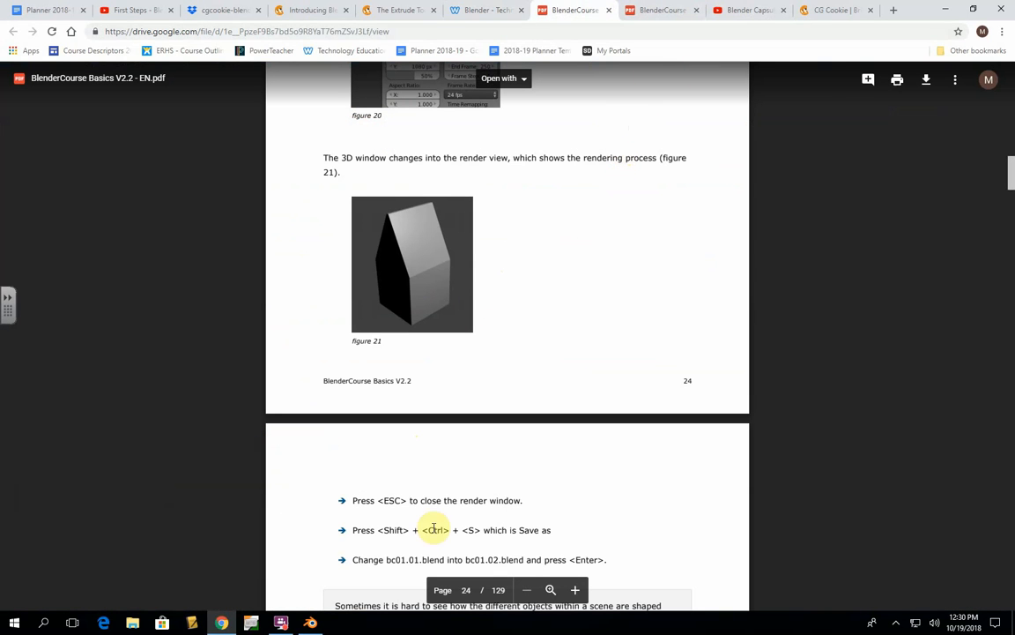
- Switch to Blender with the default cube scene open
click(308, 624)
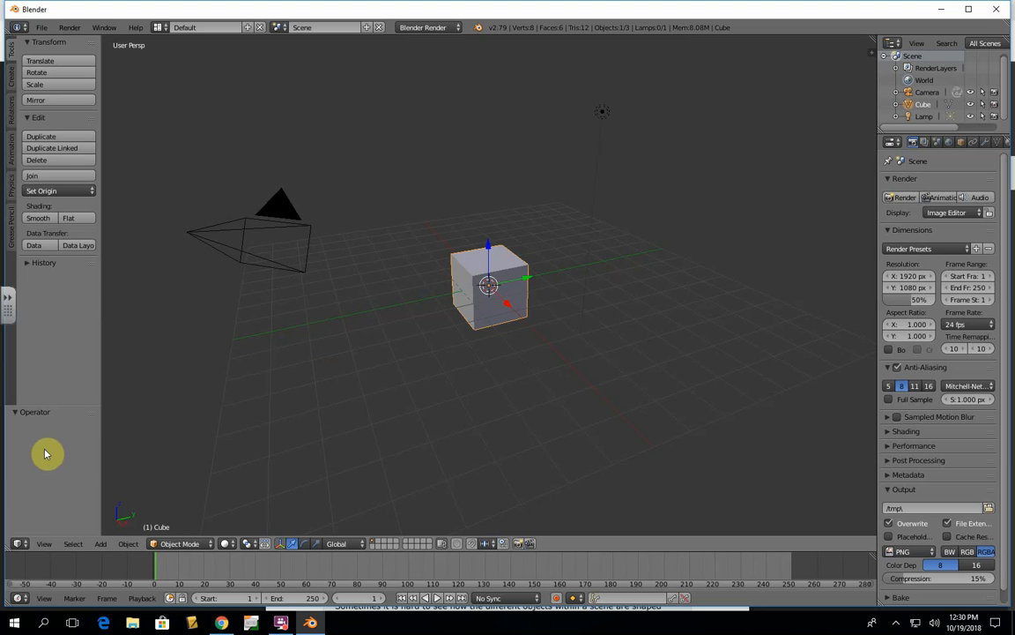
click(39, 480)
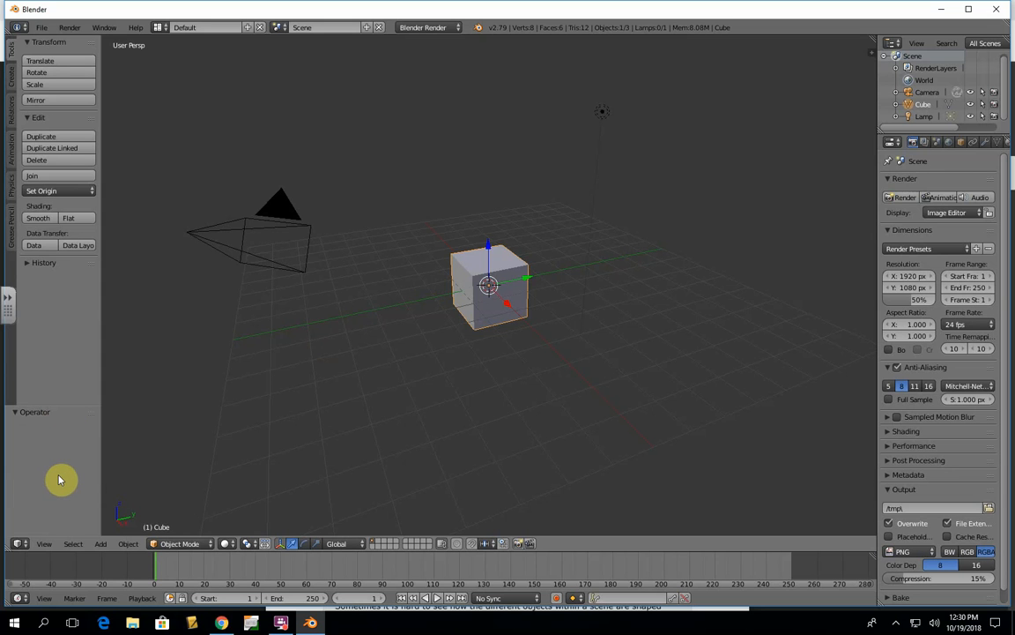
key(c)
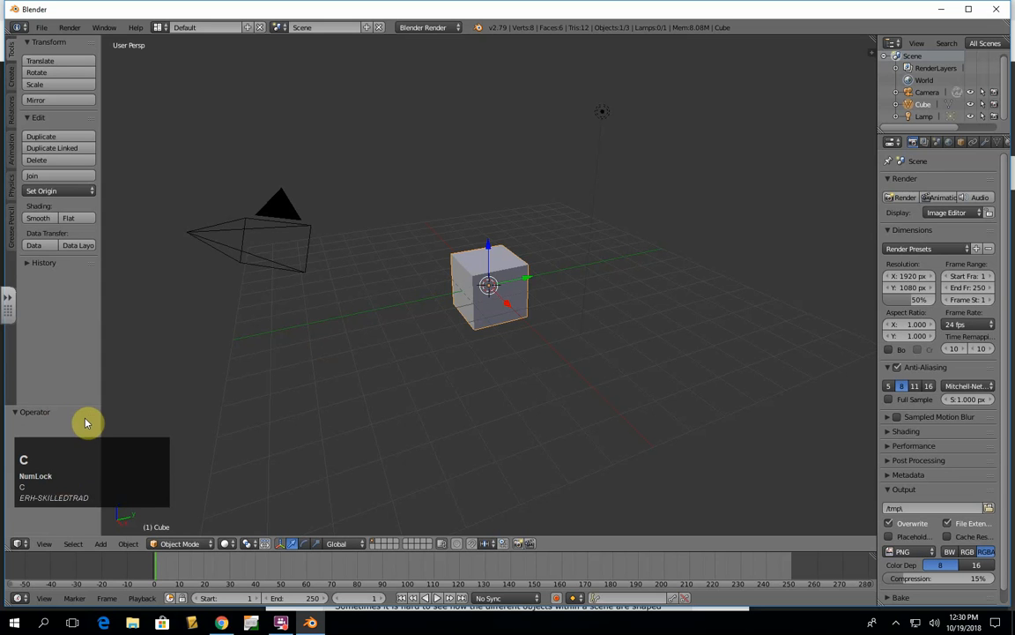
key(space)
click(161, 380)
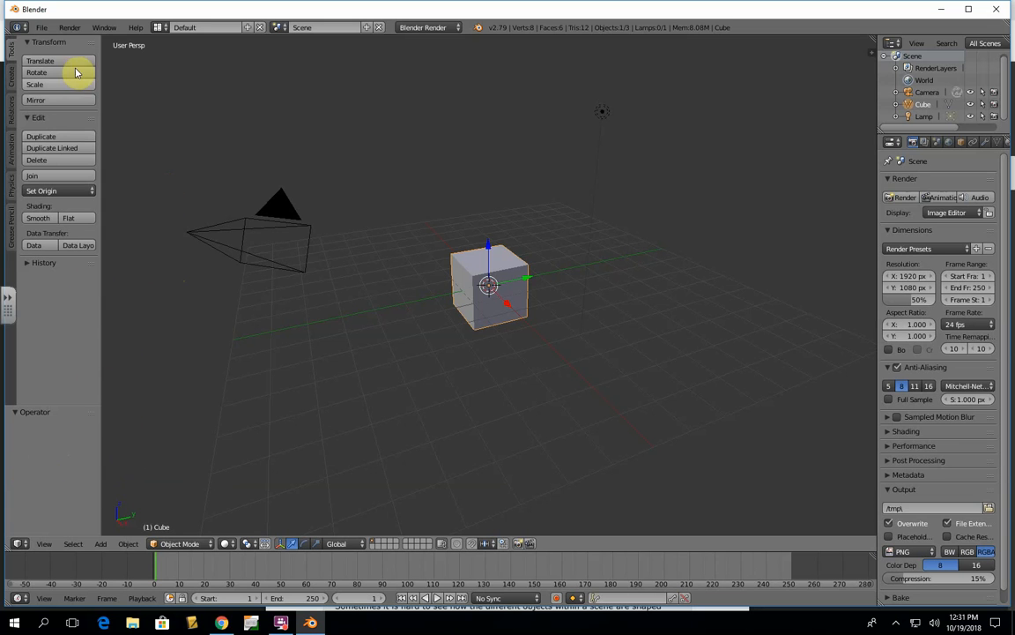
- Review the Input settings in the User Preferences, including the mouse and numpad emulation options
click(103, 29)
mouse_move(76, 29)
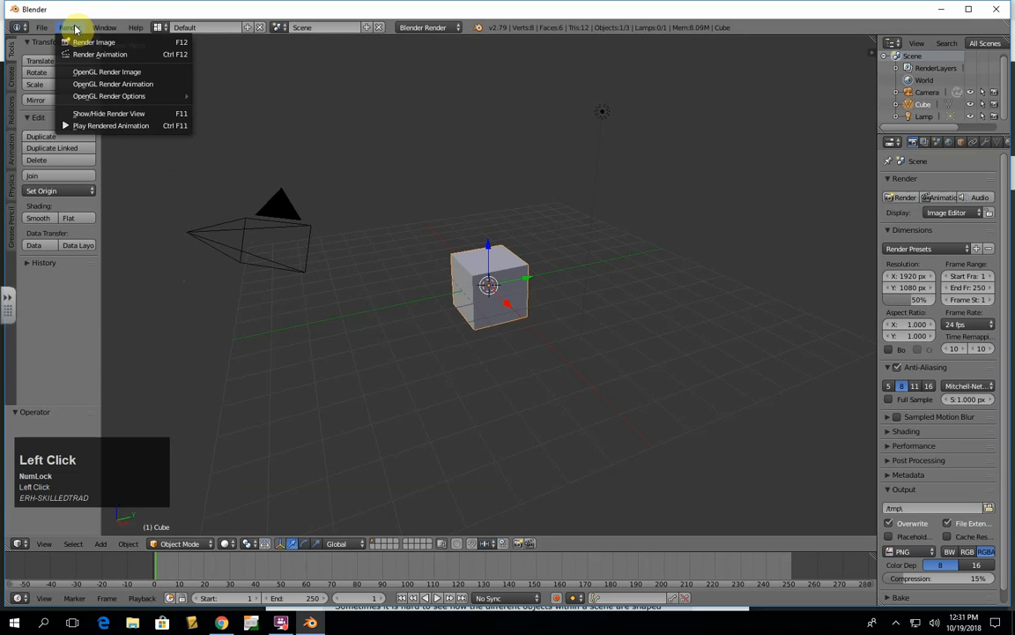
mouse_move(41, 27)
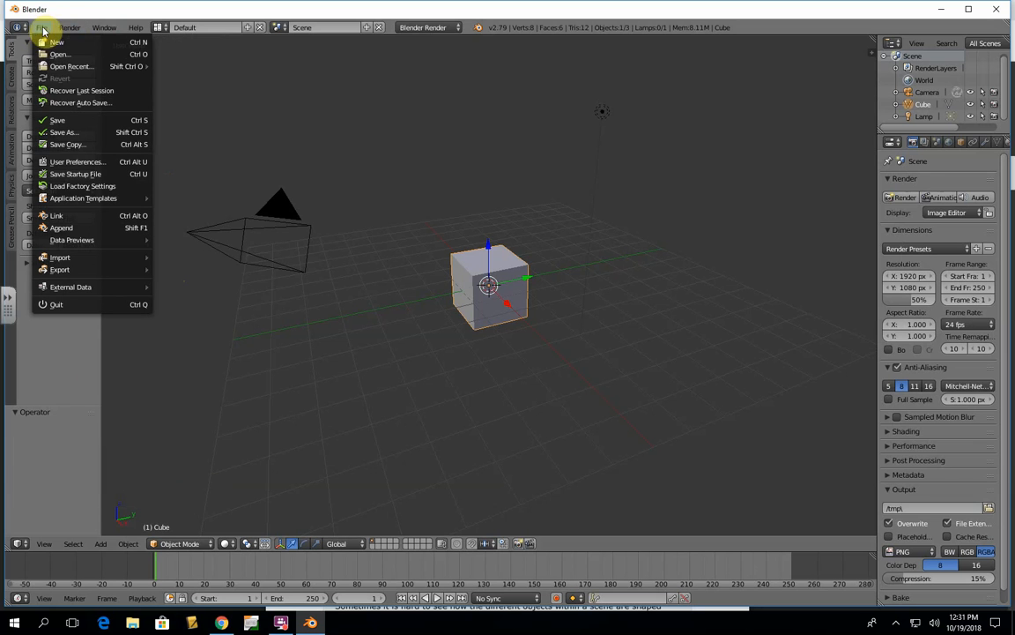
click(62, 165)
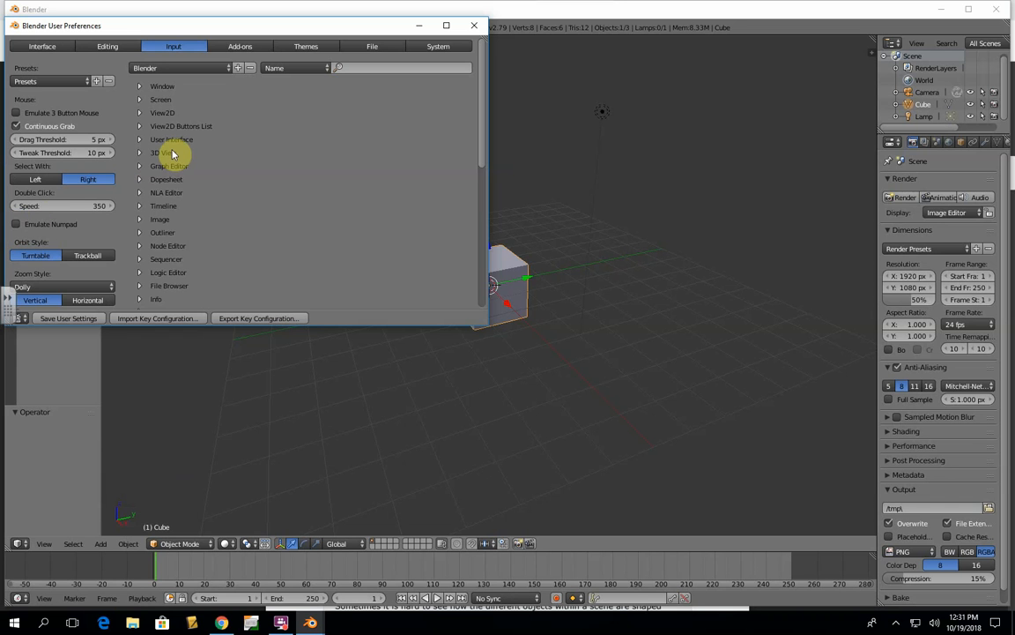
click(473, 25)
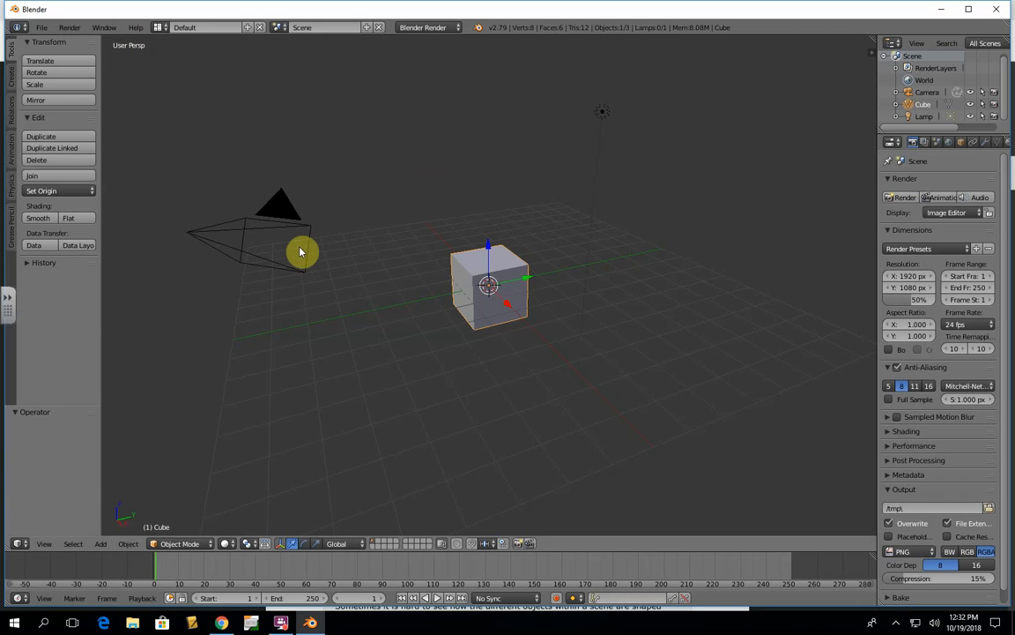
- Set the 3D viewport to front orthographic view and try moving the cube freely
key(KP_1)
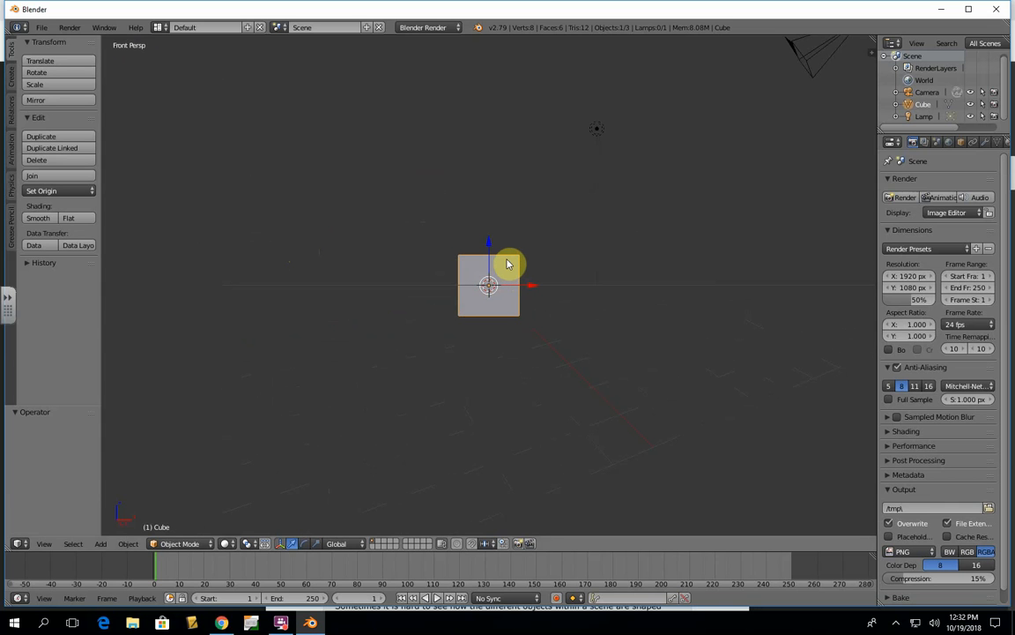
key(g)
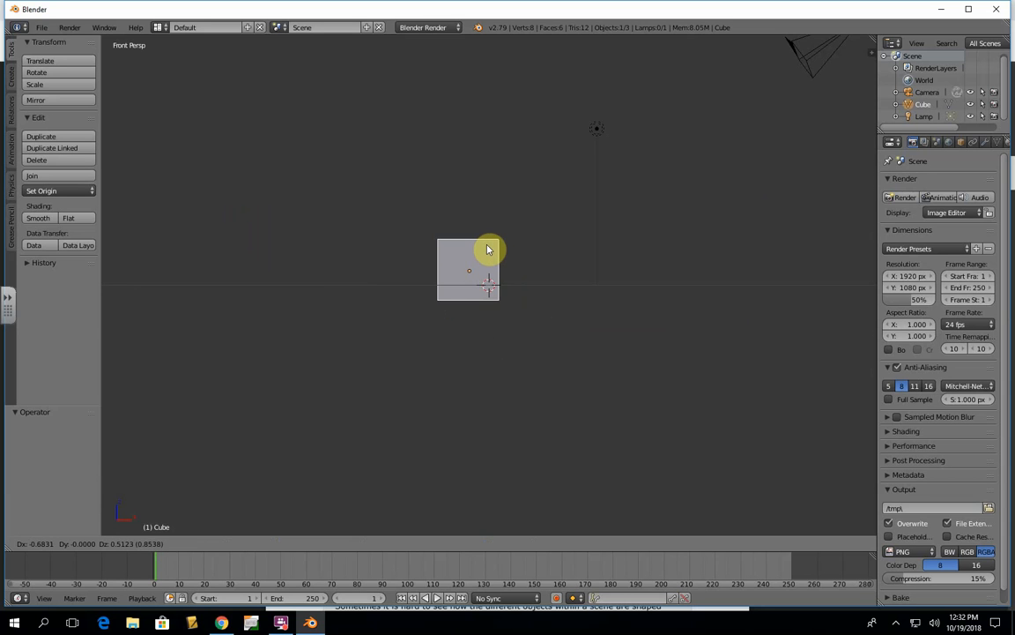
key(Escape)
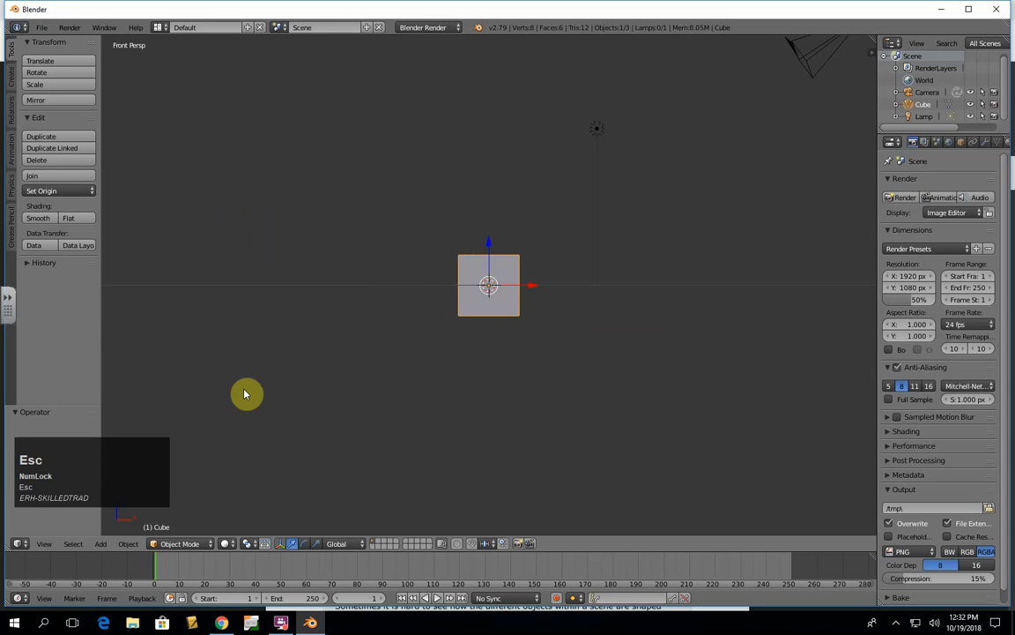
key(KP_5)
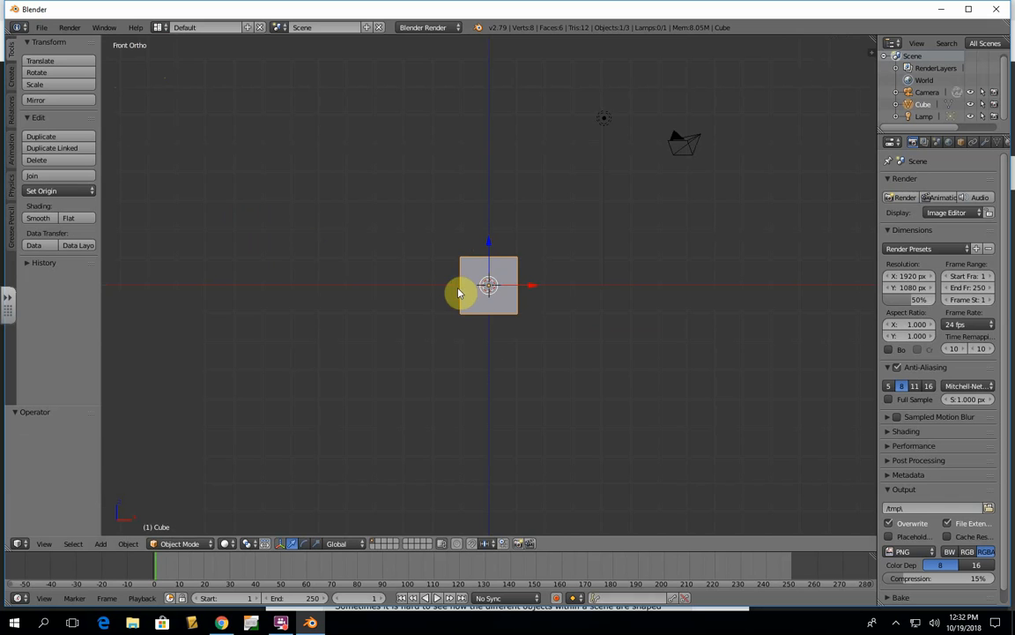
key(g)
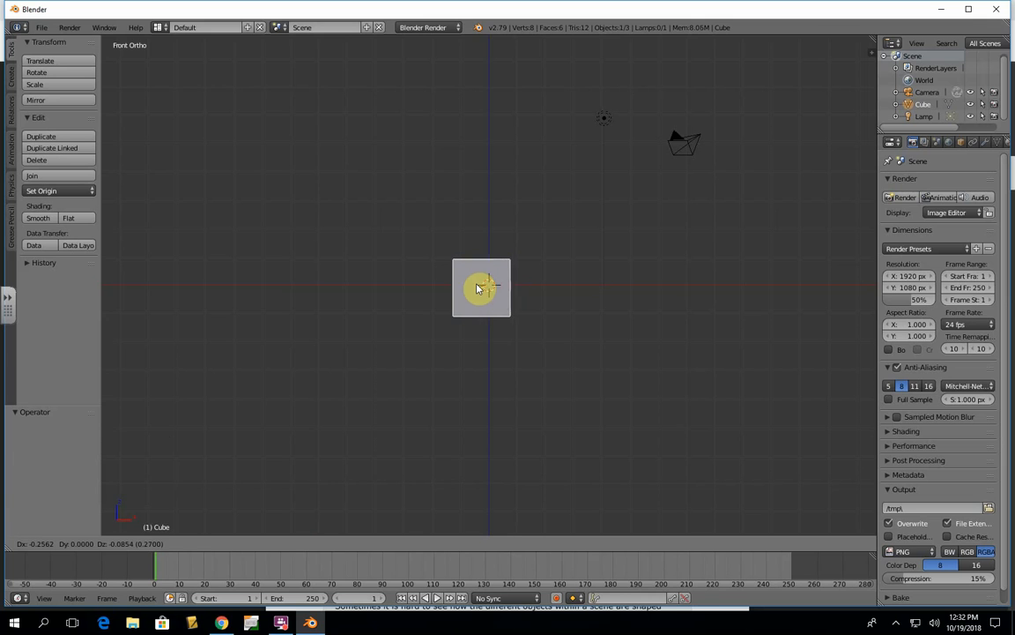
key(Escape)
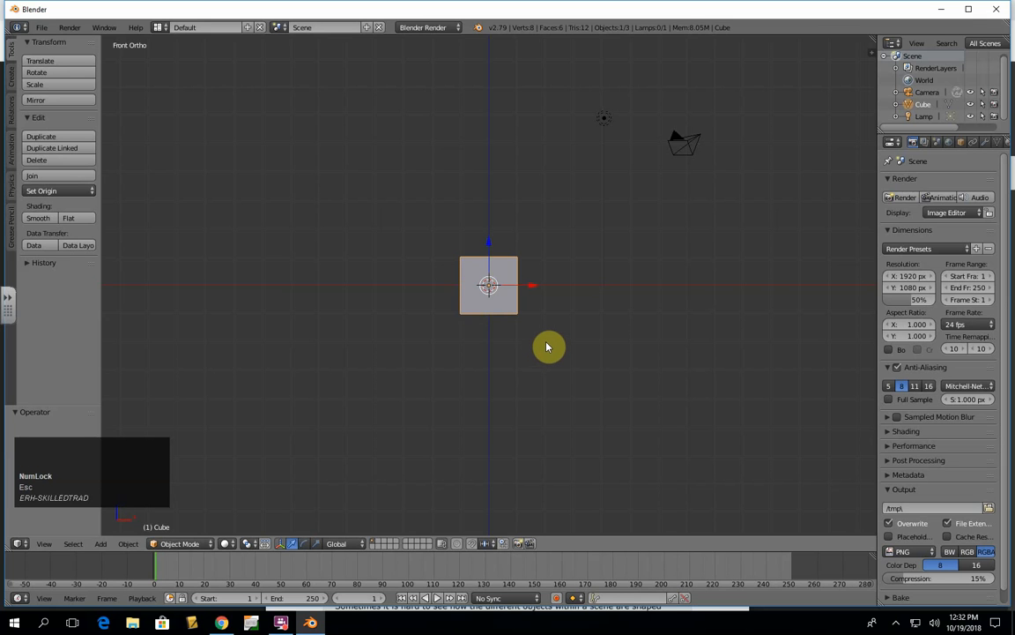
- Duplicate the cube and place the copy 2 units up along the Z axis, directly on top of the original
key(shift+d)
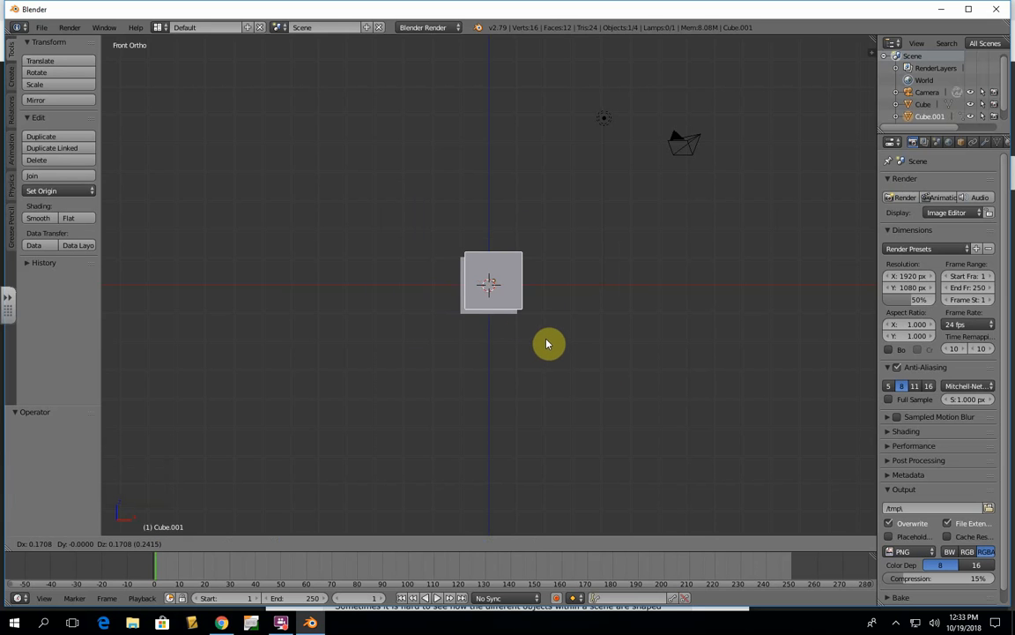
key(z)
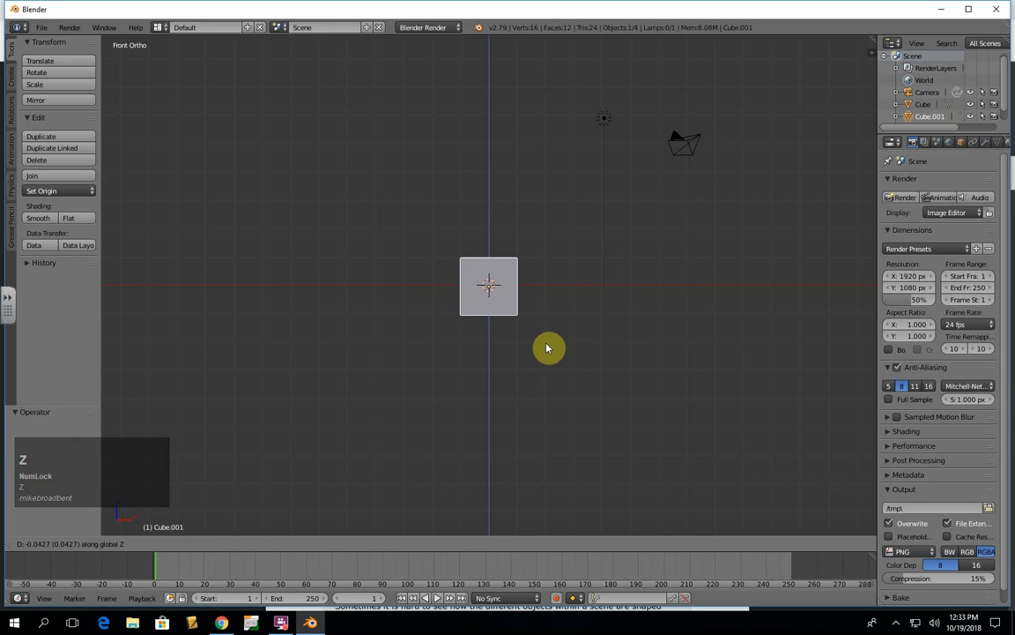
key(ctrl)
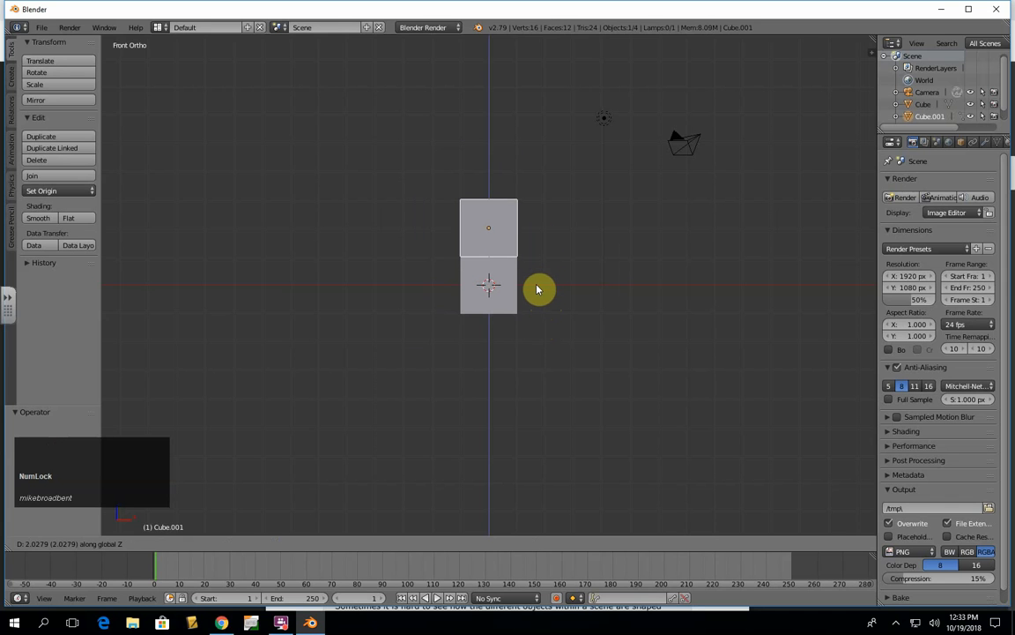
click(540, 289)
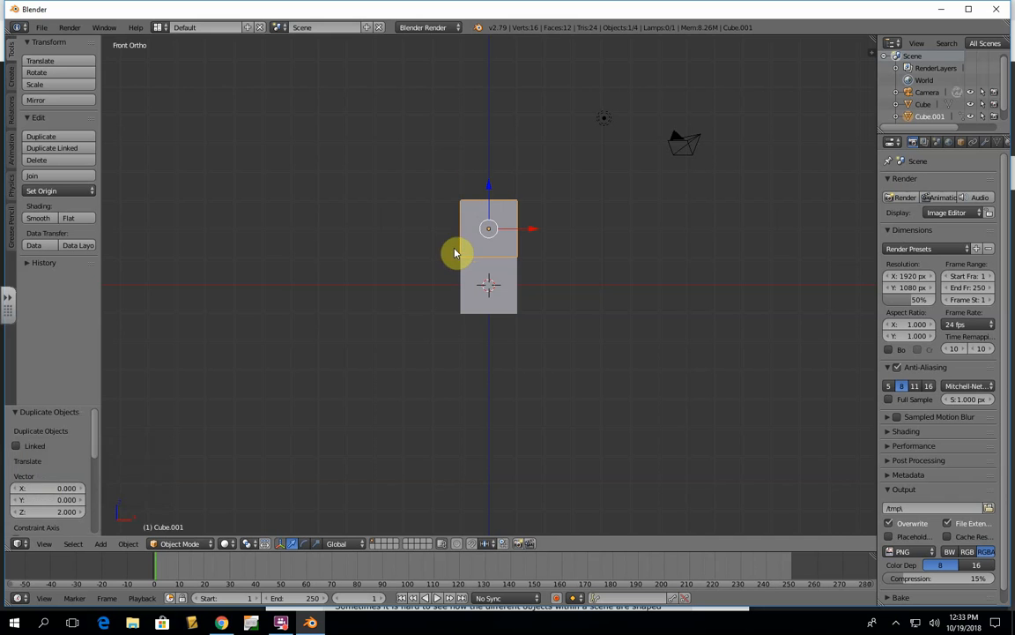
mouse_move(616, 290)
middle_down()
mouse_move(619, 282)
mouse_move(523, 326)
mouse_move(599, 293)
mouse_move(658, 290)
mouse_move(620, 308)
middle_up()
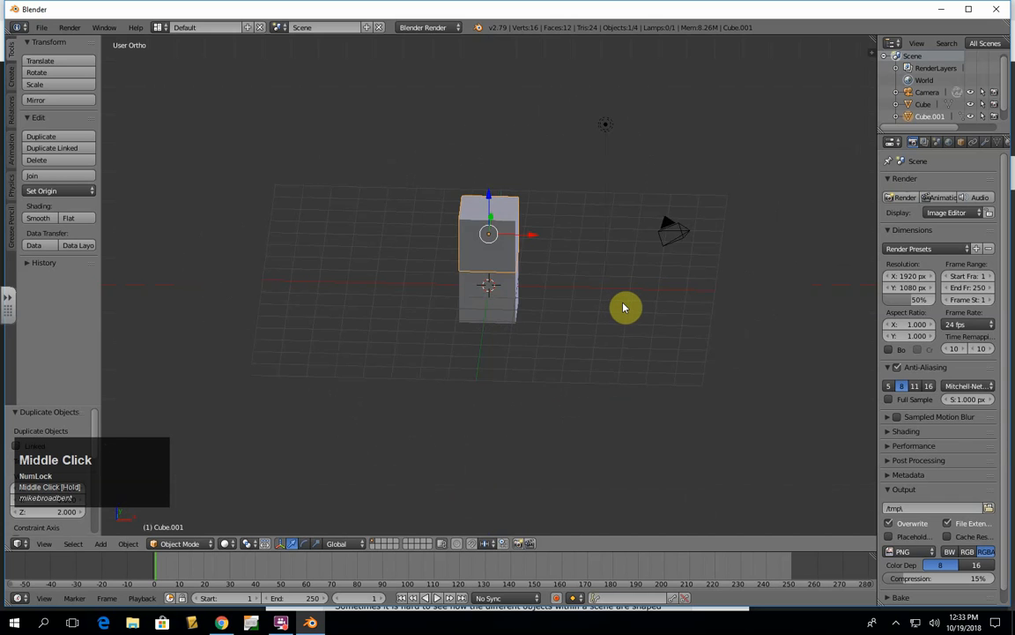
key(KP_1)
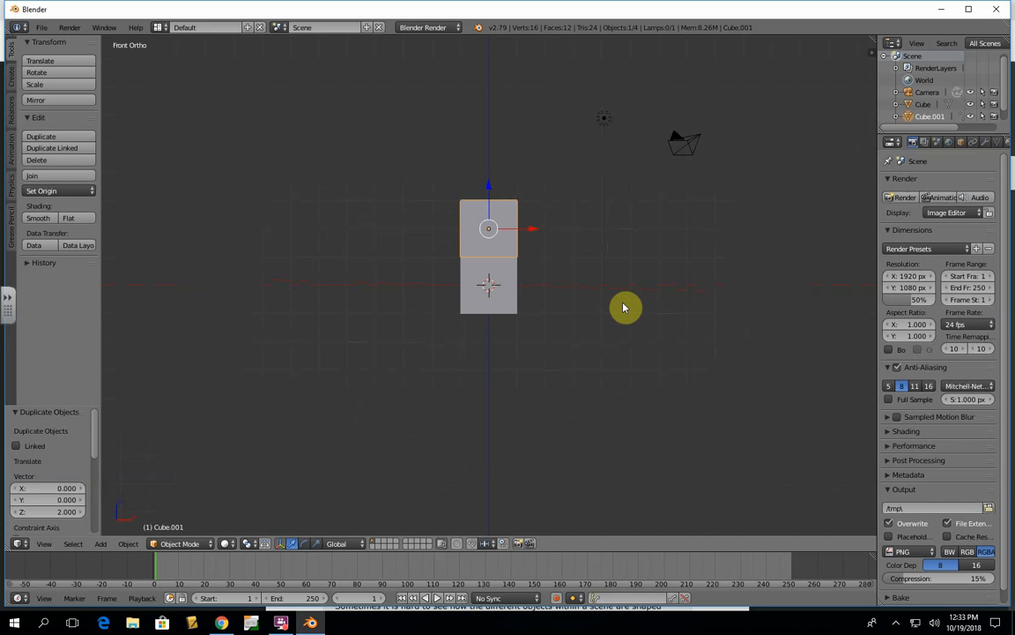
- Open the upper cube for mesh editing in top orthographic view and deselect all of its vertices
key(KP_7)
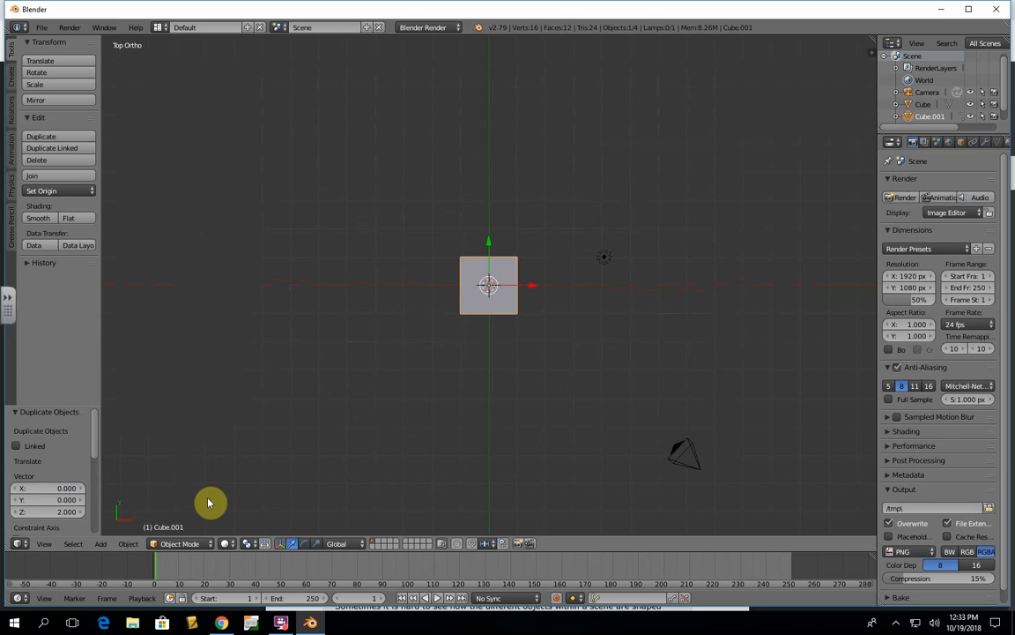
key(Tab)
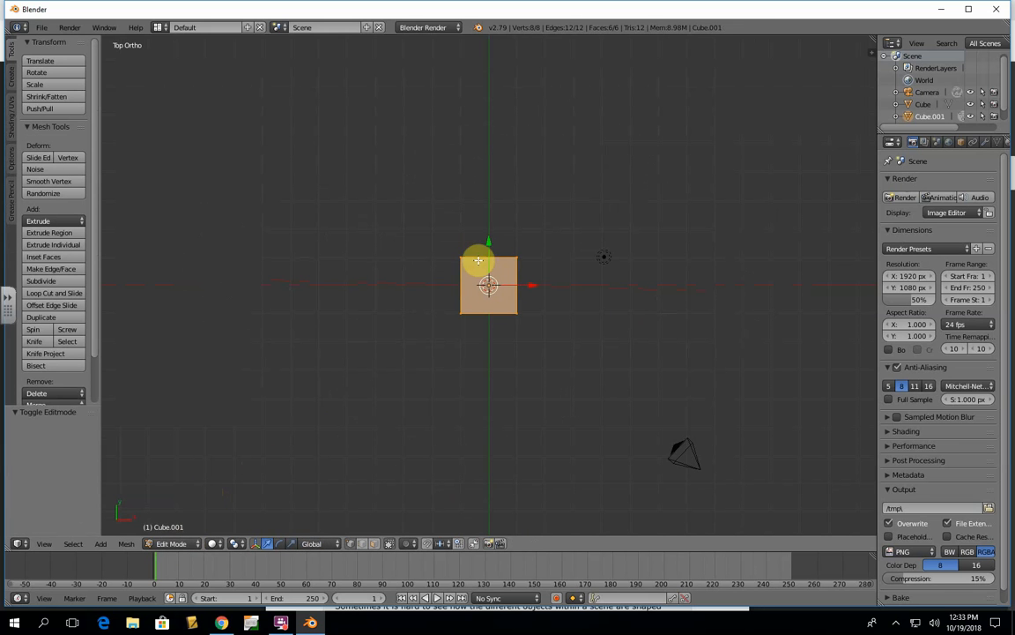
middle_drag(602, 324, 661, 292)
key(KP_7)
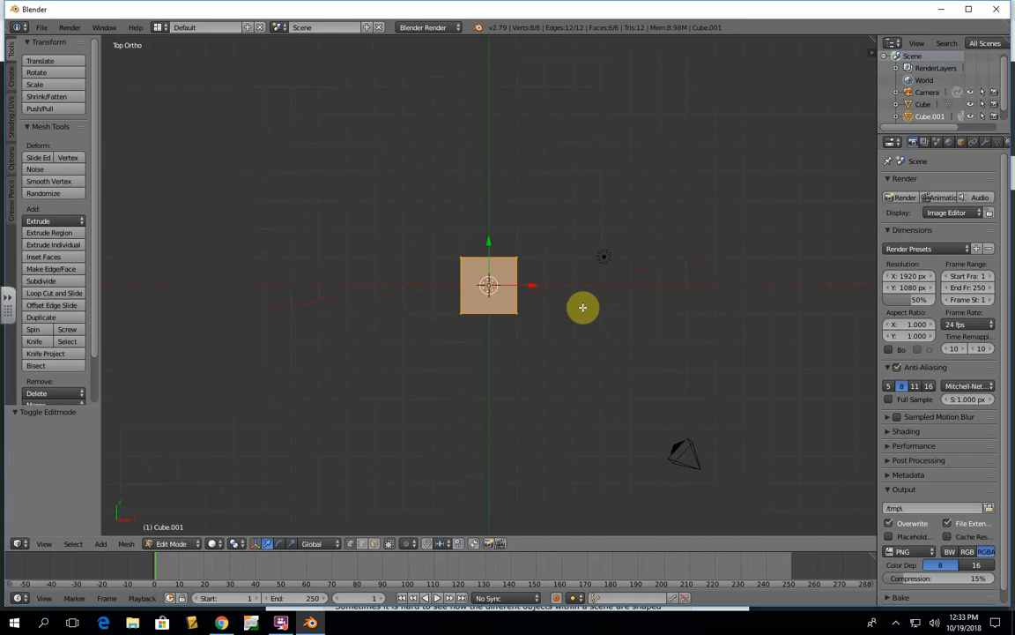
key(a)
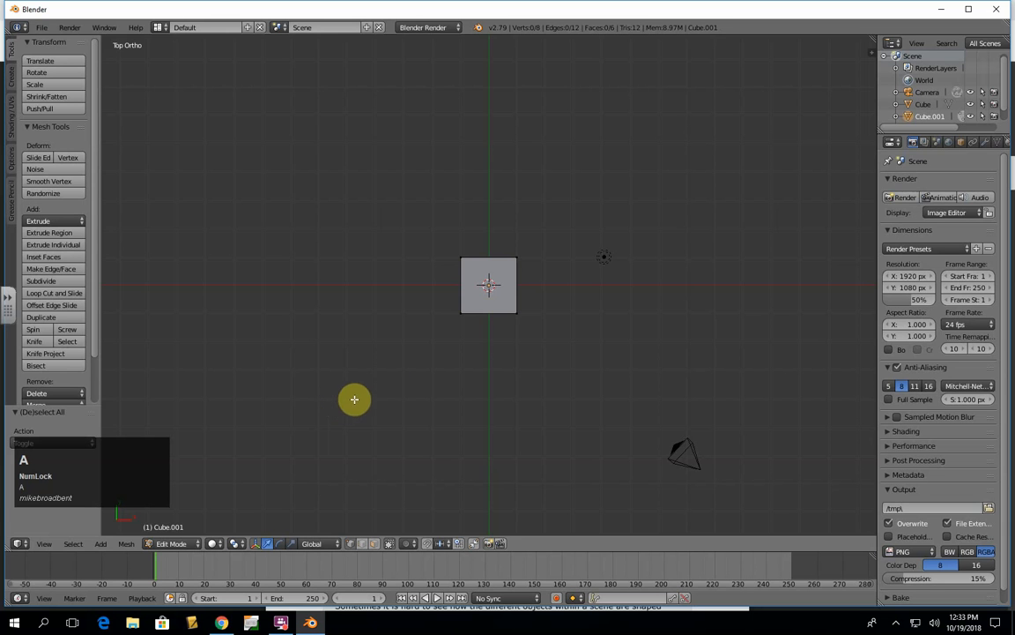
middle_drag(573, 332, 569, 283)
scroll(569, 282, up, 1)
key(KP_7)
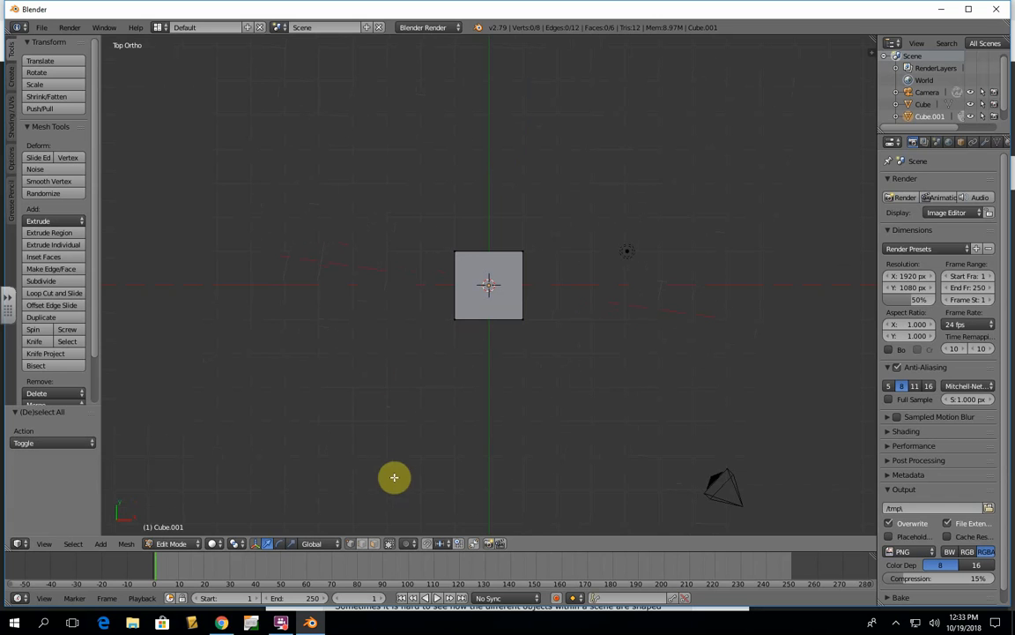
- Try box-selecting the cube from above with selection through hidden geometry allowed, and clear the selection
click(392, 545)
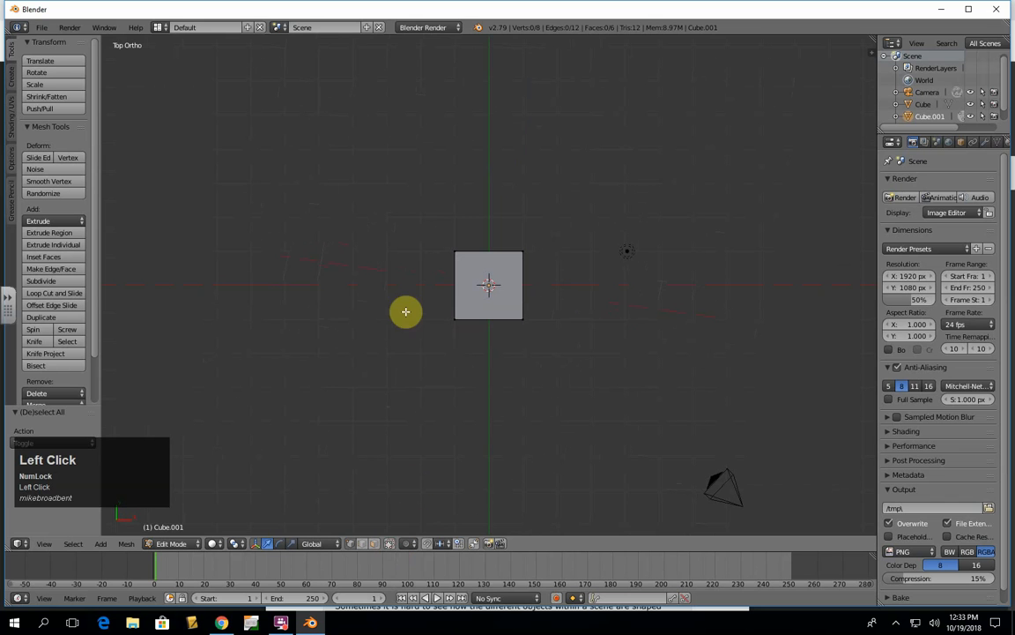
key(b)
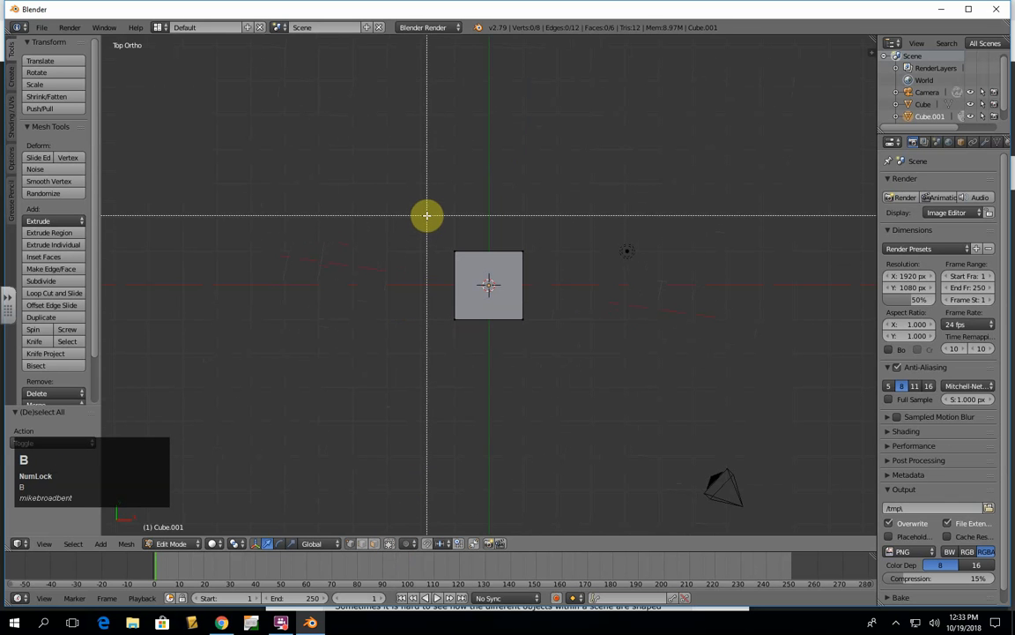
drag(427, 215, 531, 384)
middle_drag(605, 336, 698, 318)
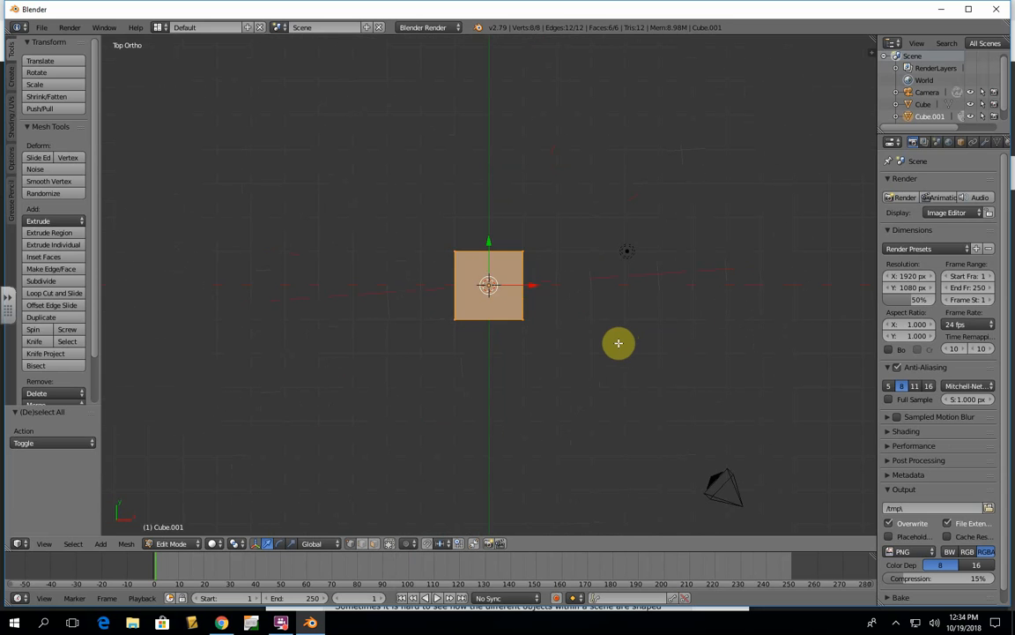
key(a)
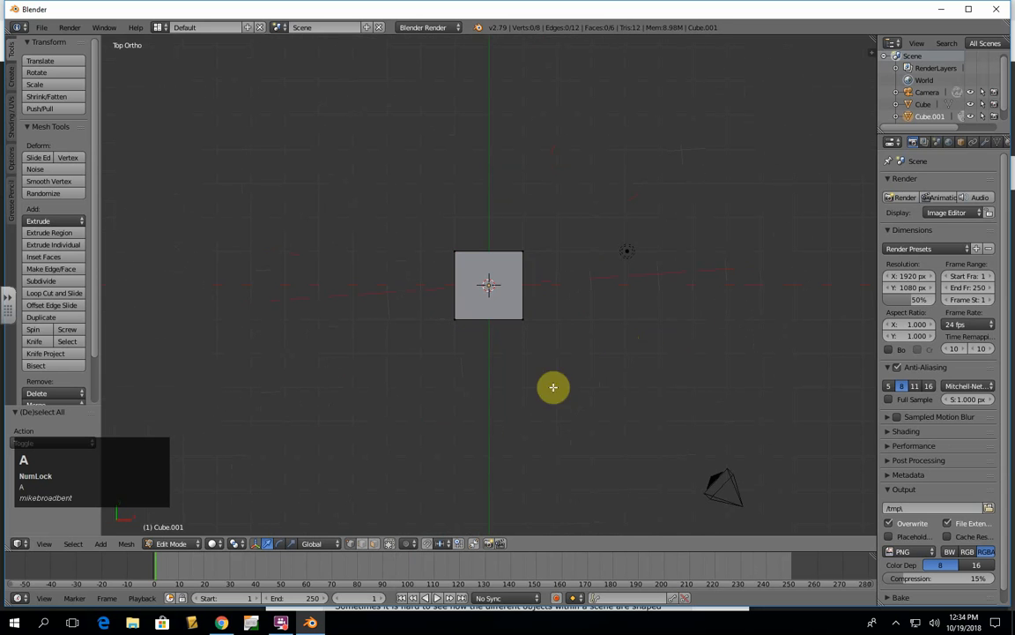
- Limit selection to visible geometry and box-select only the top face of the upper cube from above
click(391, 544)
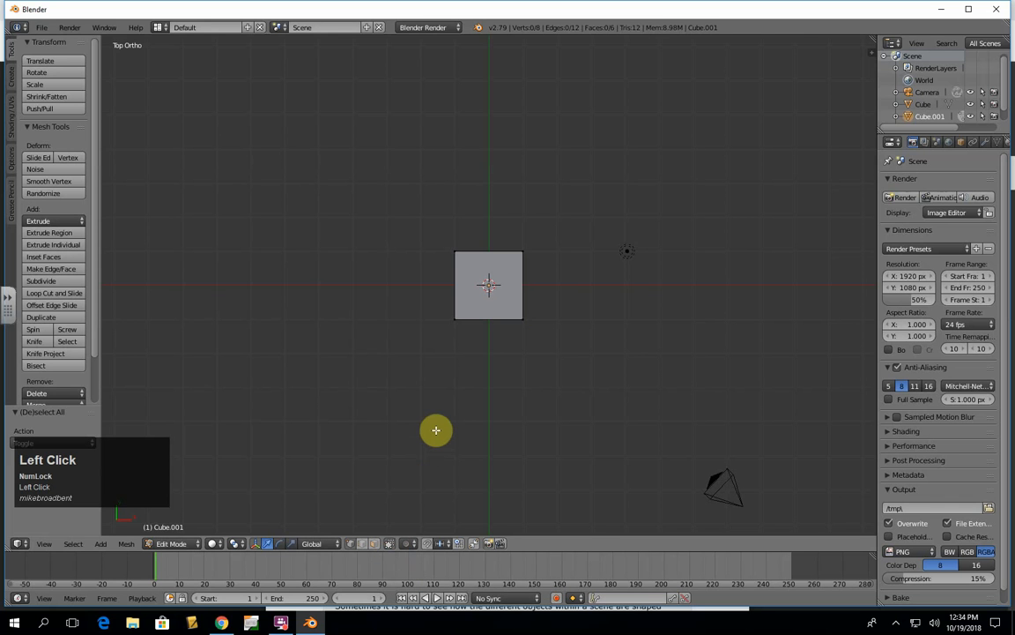
key(b)
click(432, 231)
drag(432, 231, 584, 367)
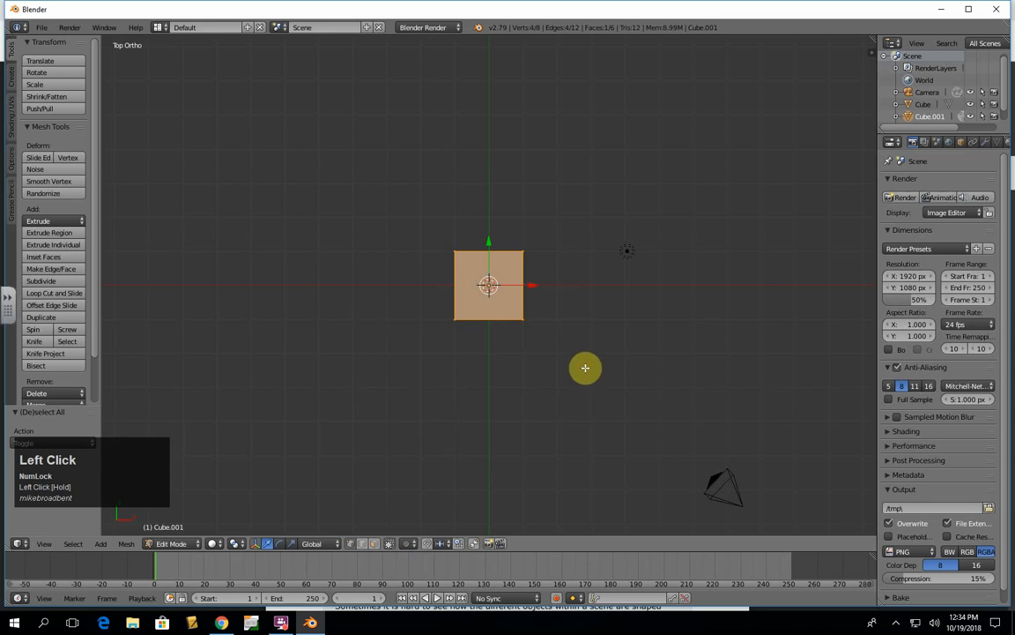
middle_drag(653, 340, 558, 305)
scroll(557, 305, up, 2)
key(KP_7)
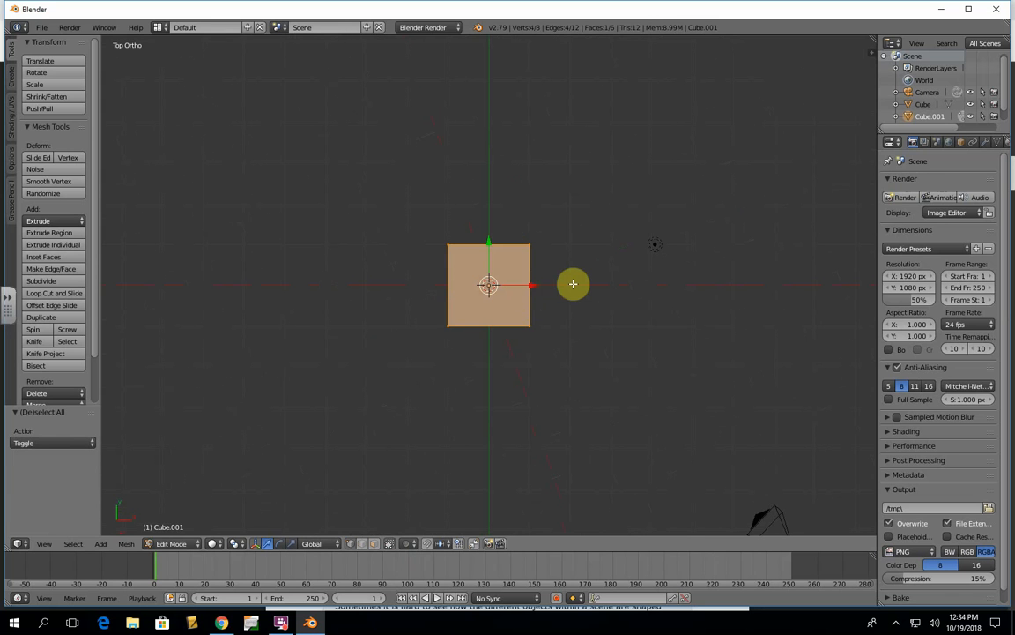
- Scale the selected top face along the X axis to about 0.007 to form a roof ridge
key(s)
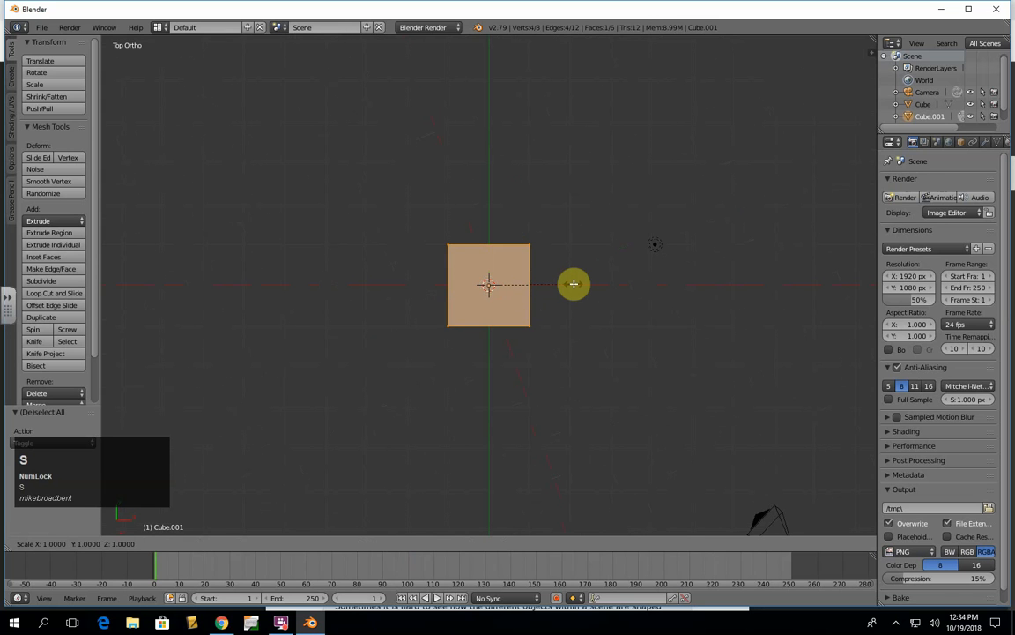
key(x)
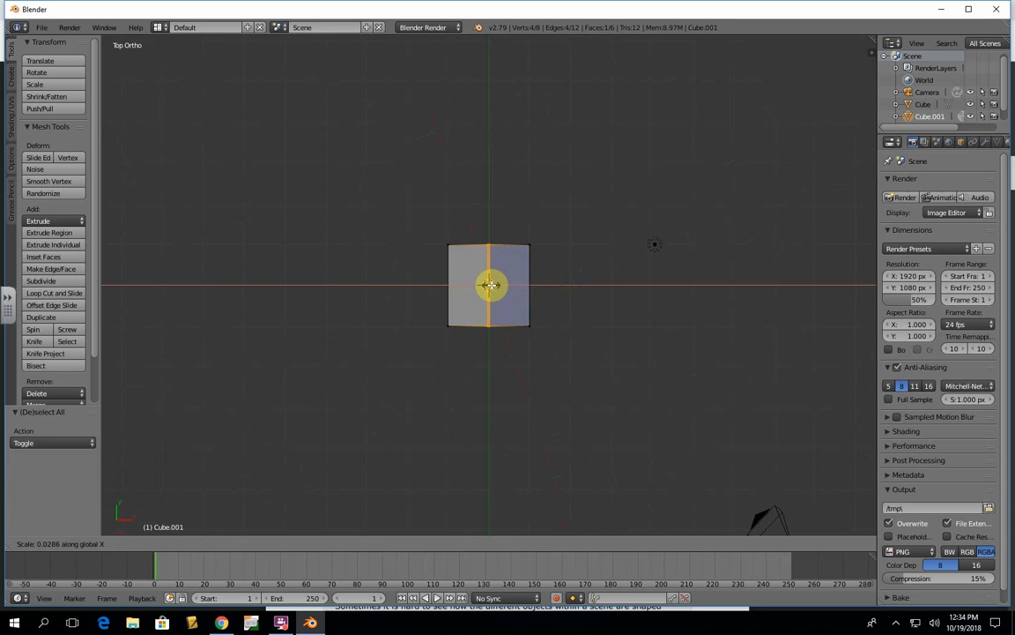
click(489, 284)
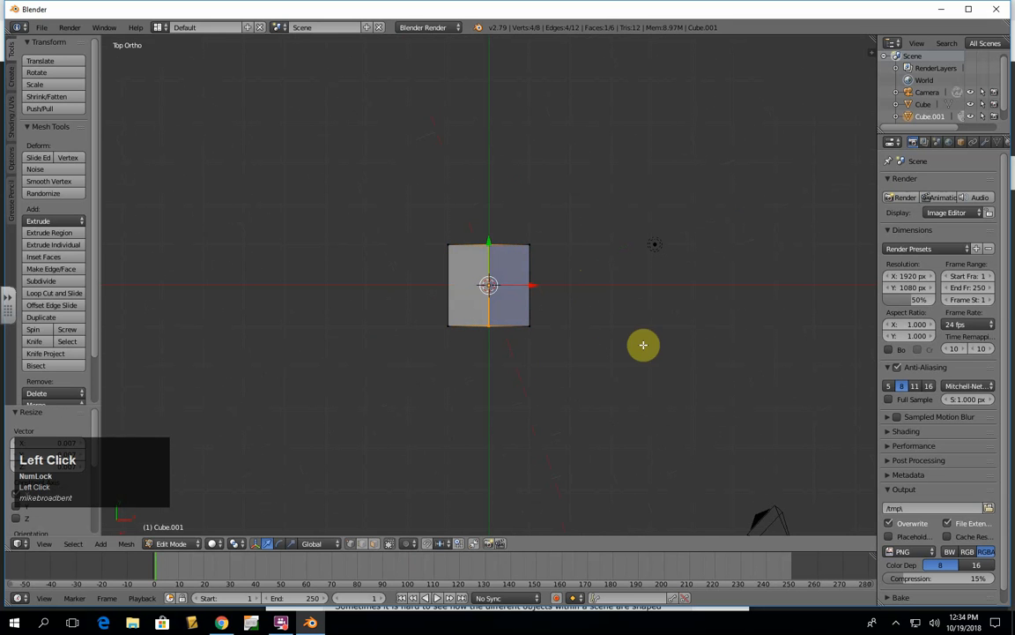
middle_drag(644, 345, 558, 229)
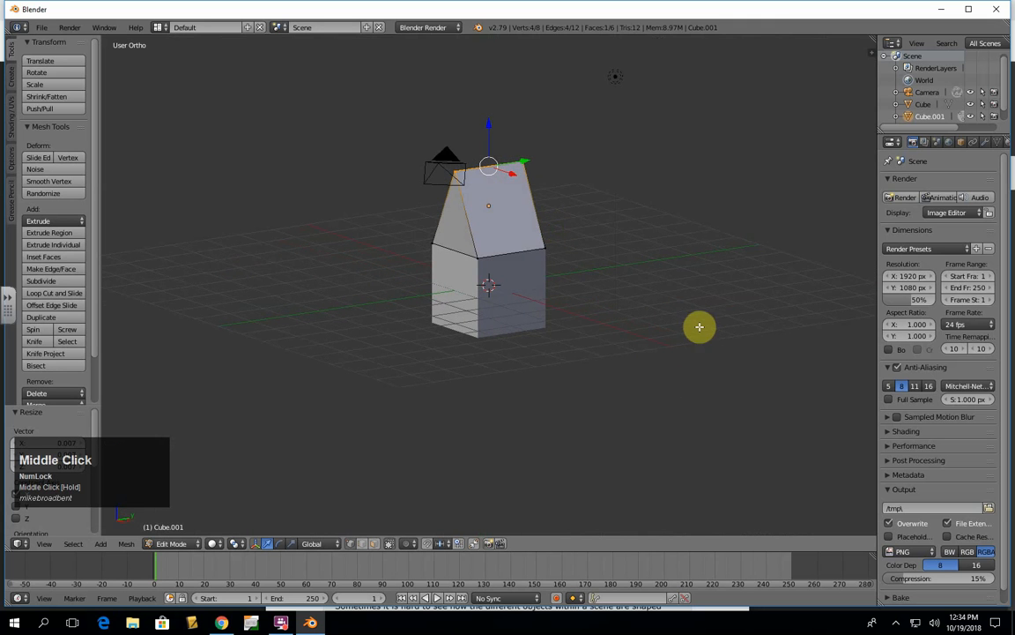
middle_drag(596, 333, 684, 312)
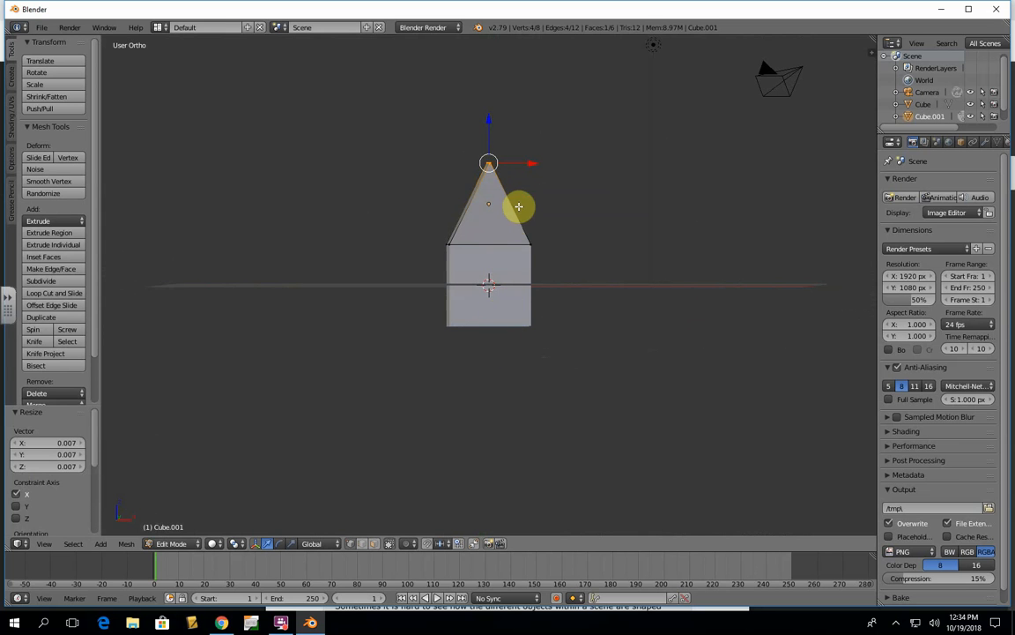
middle_drag(637, 285, 635, 300)
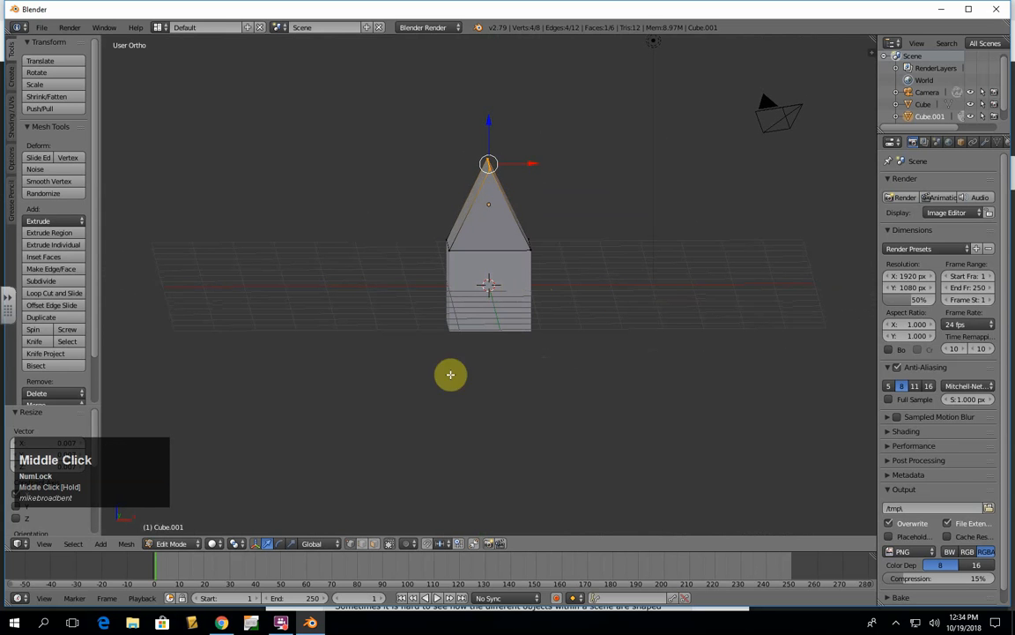
- Return to Object Mode, select the roof and lower cube together, and move them 1 unit up along Z
key(Tab)
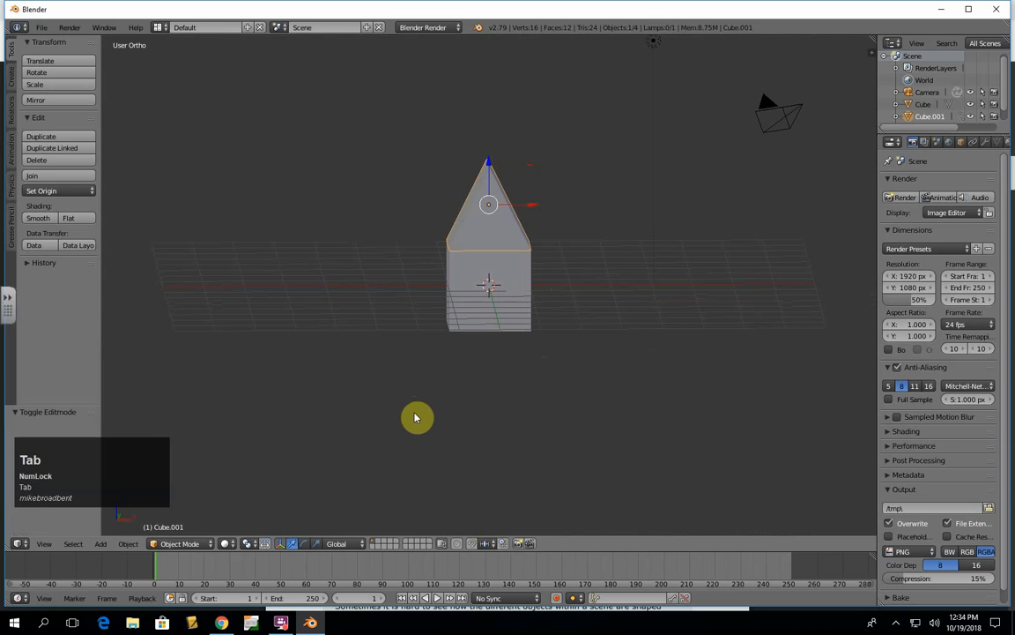
shift+right_click(518, 269)
mouse_move(684, 293)
middle_down()
mouse_move(600, 331)
mouse_move(685, 283)
middle_up()
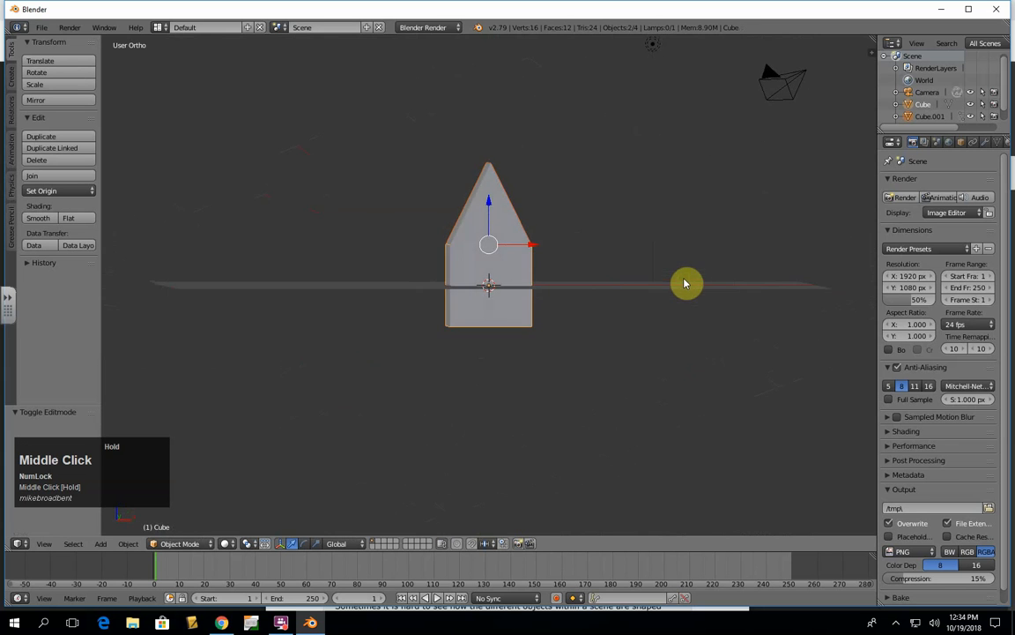
key(KP_1)
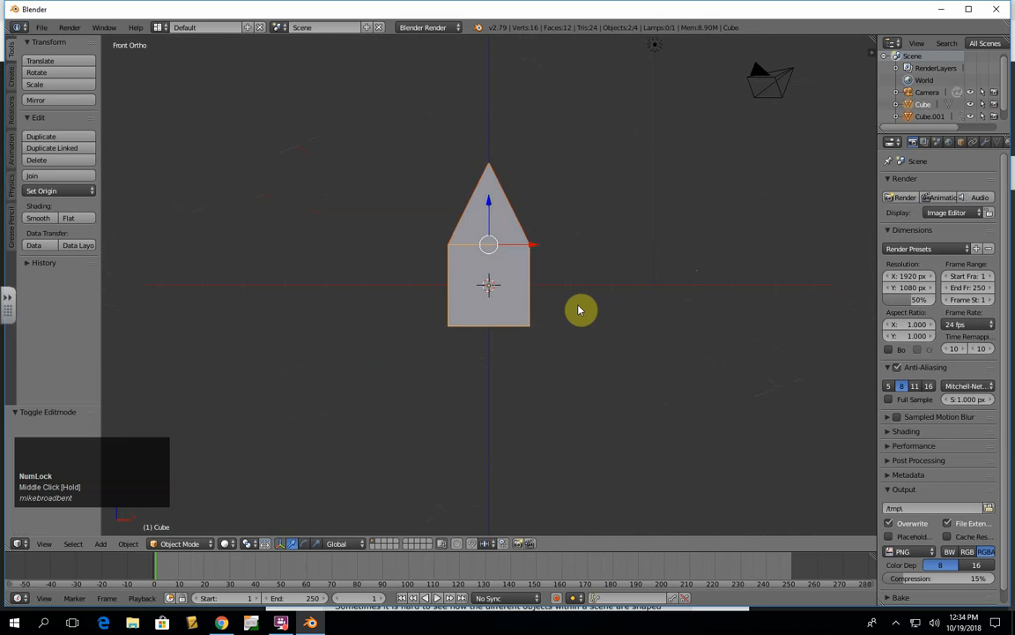
key(g)
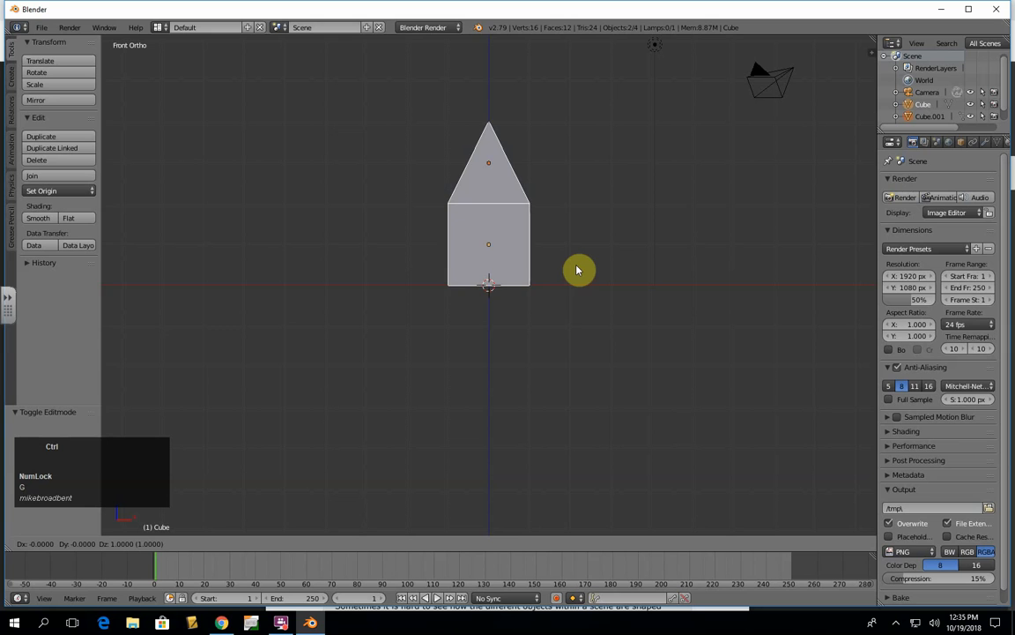
key(z)
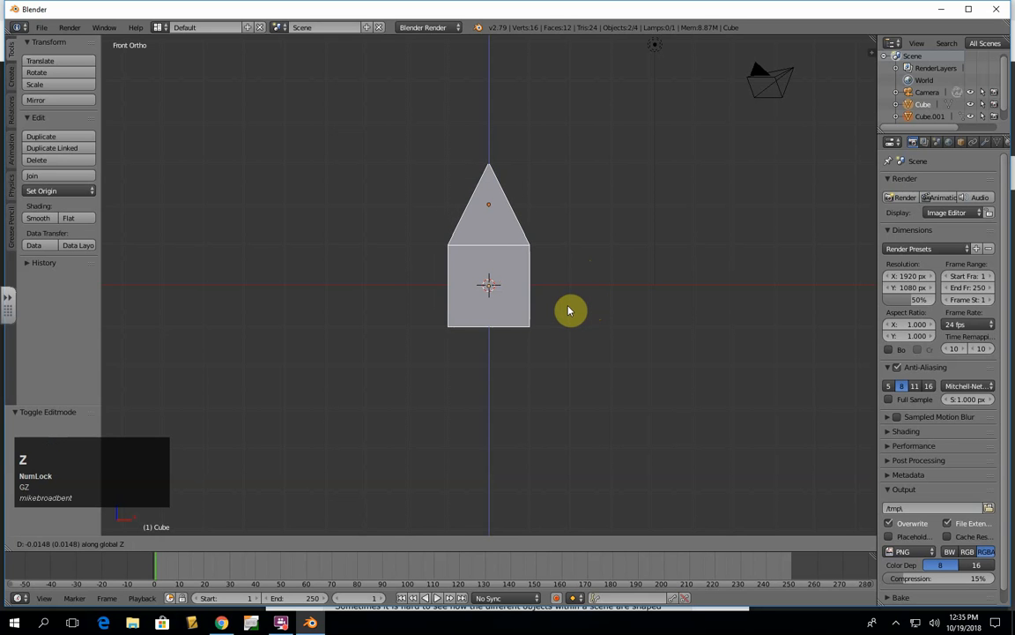
key(ctrl)
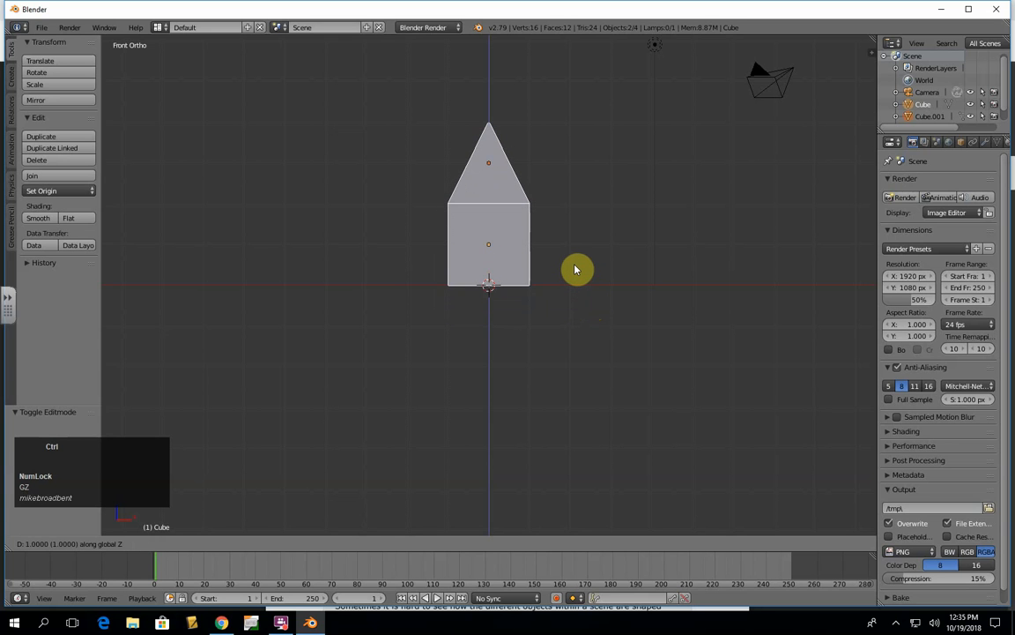
ctrl+click(576, 269)
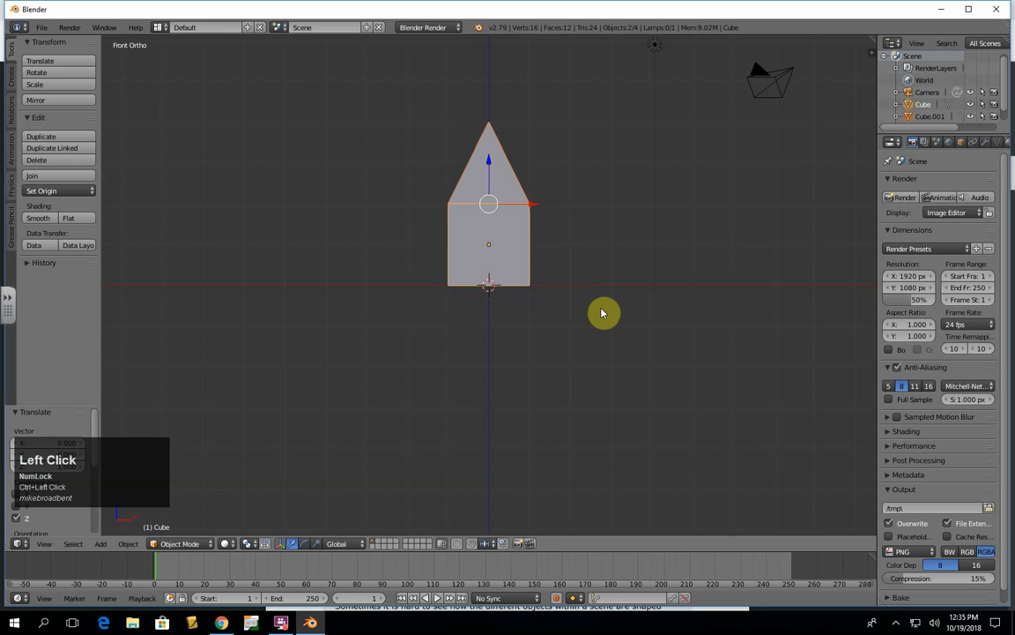
- Reposition the camera in camera view by about -0.76, -0.02 and 1.08 units to frame the whole house, and render a test image
middle_drag(602, 313, 526, 353)
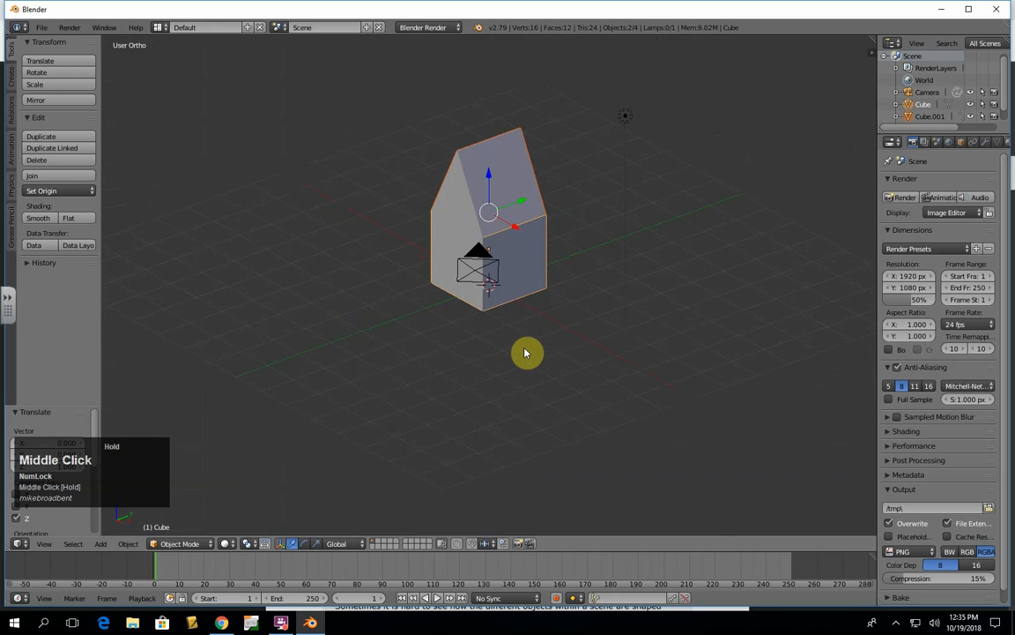
right_click(474, 272)
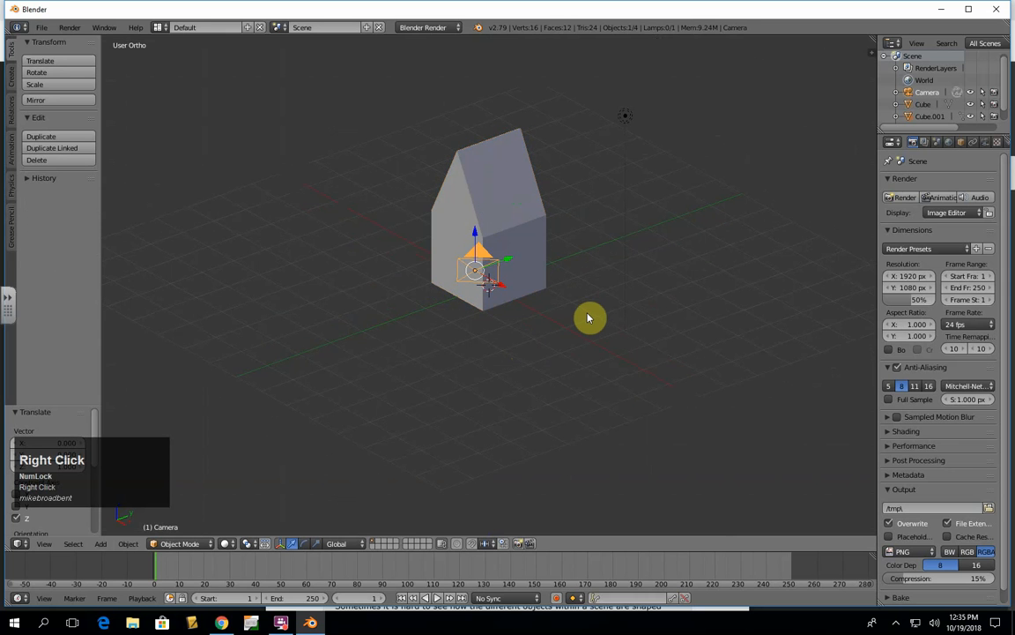
key(KP_0)
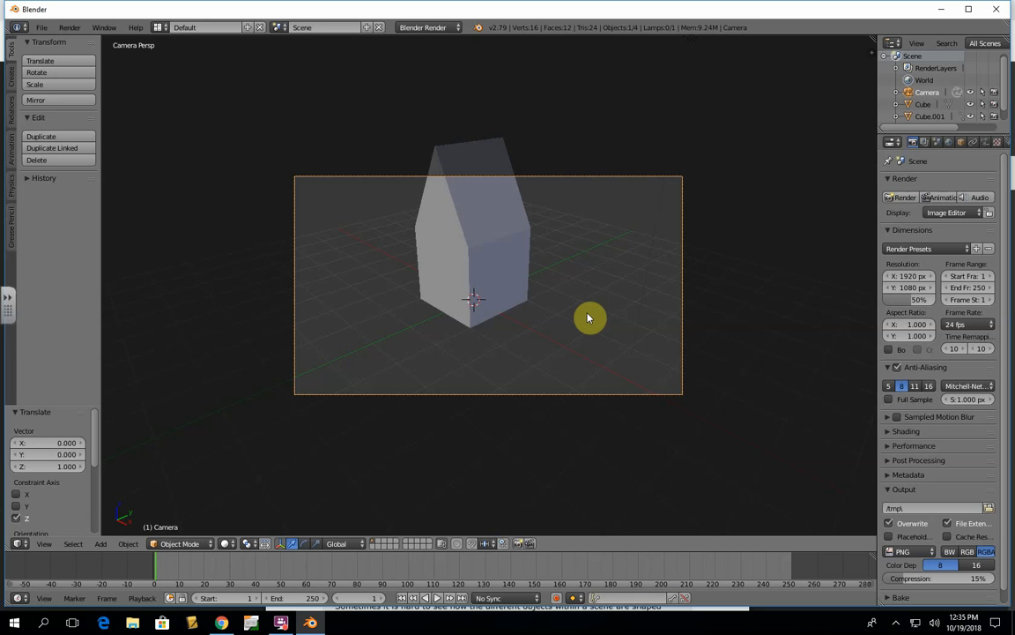
key(g)
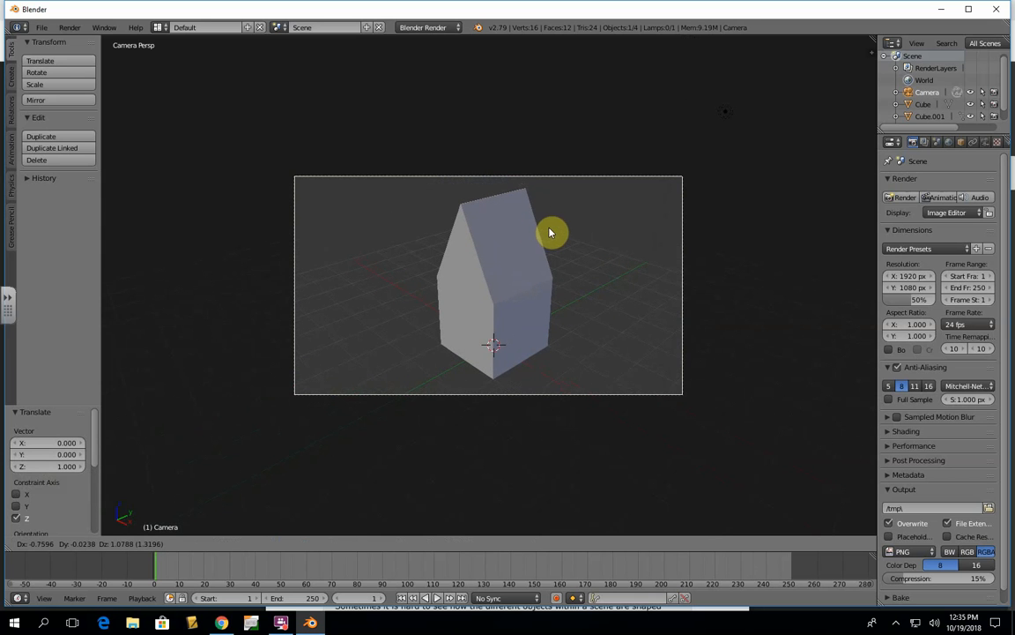
click(551, 234)
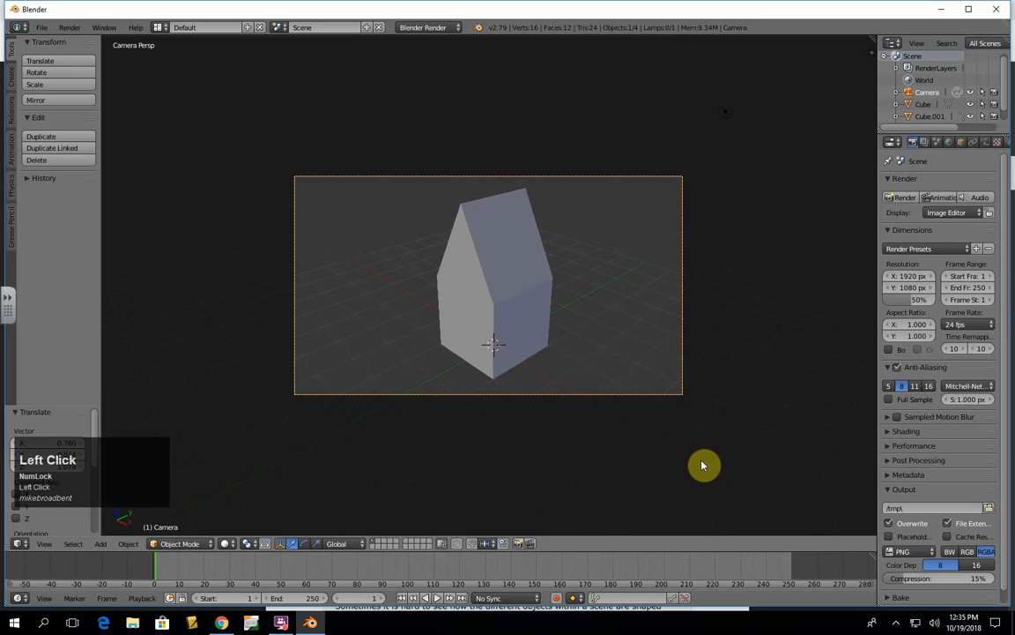
key(F12)
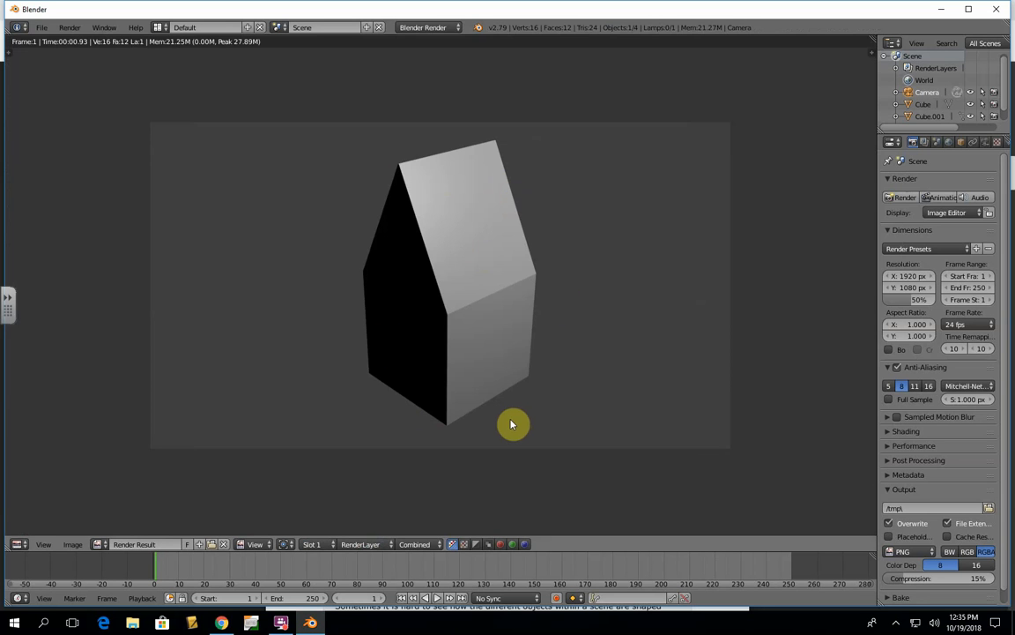
key(Escape)
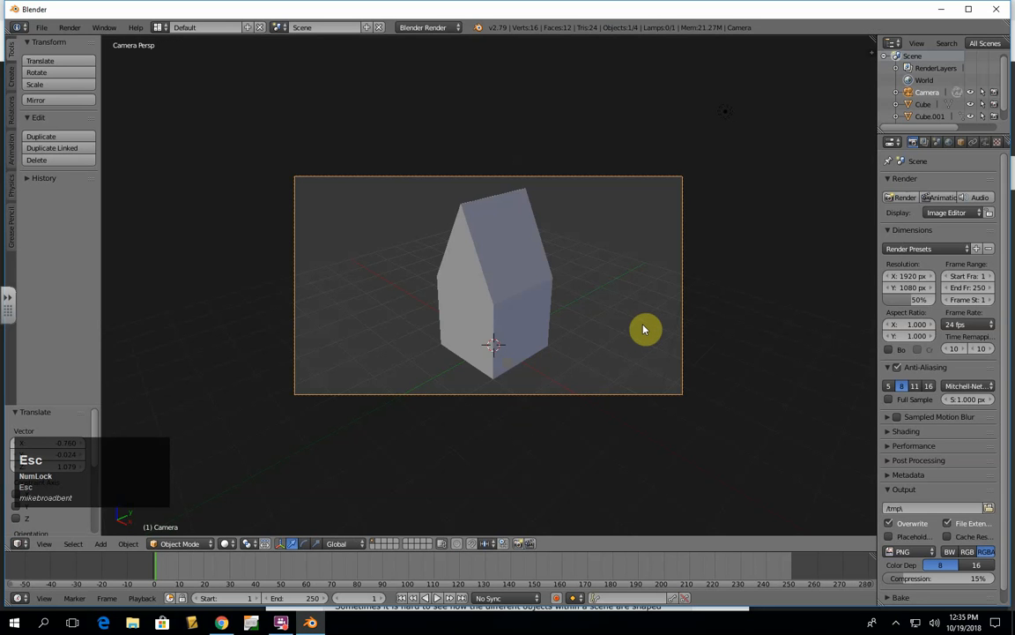
- Move the lamp in camera view by about -2.74, -2.35 and 0.77 units to relight the house, and render a test image
key(KP_7)
scroll(636, 316, down, 2)
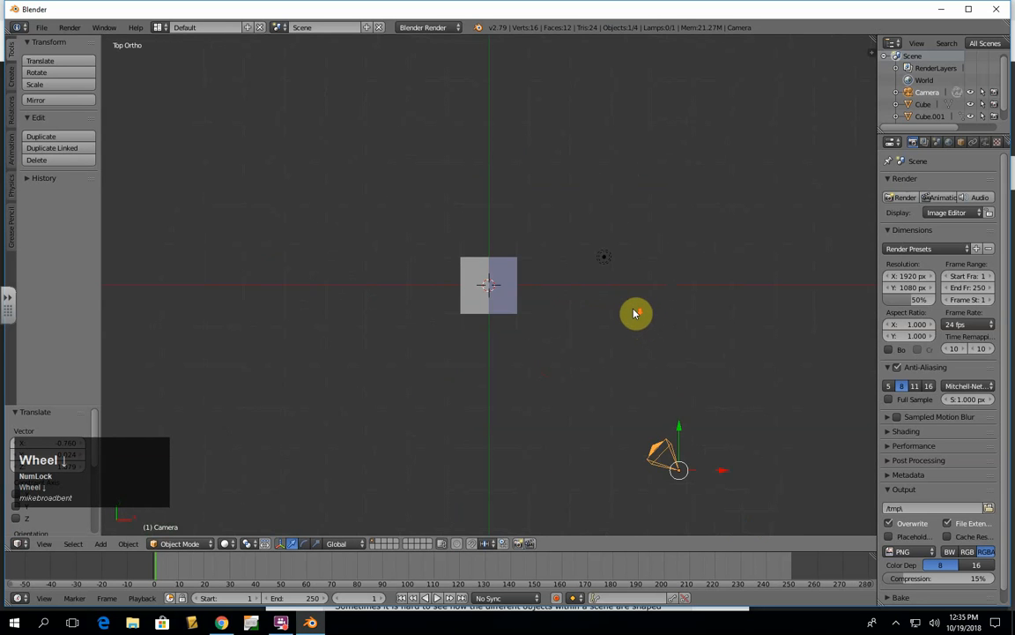
middle_drag(640, 297, 534, 198)
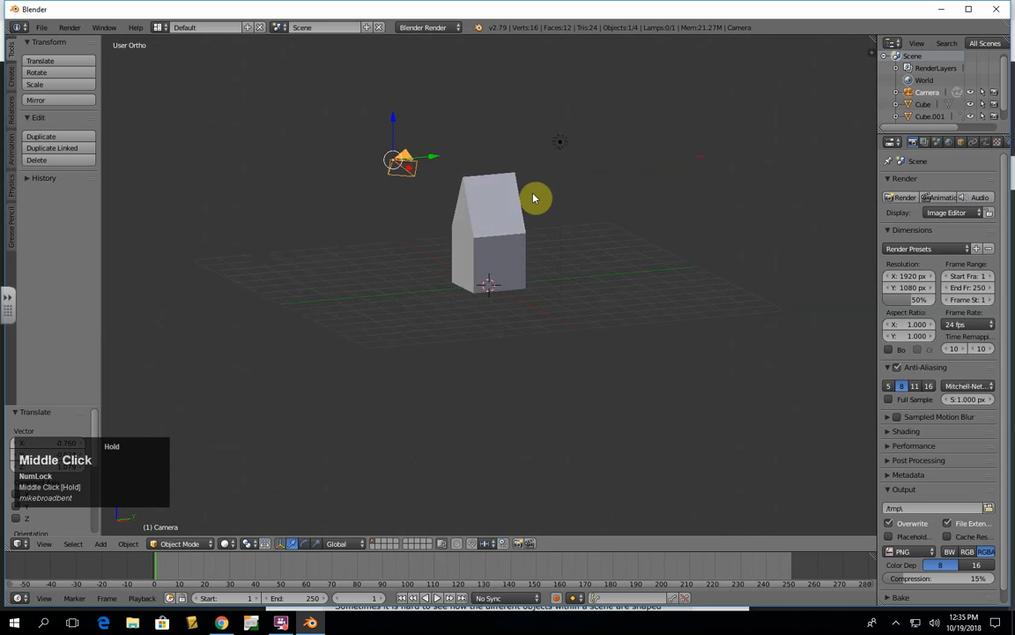
right_click(560, 144)
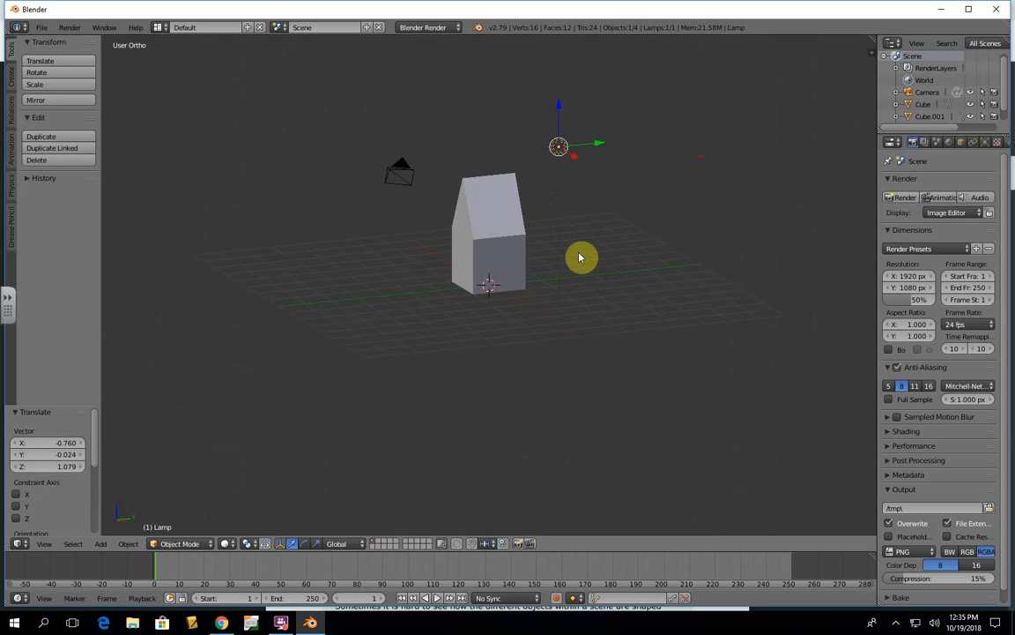
key(KP_0)
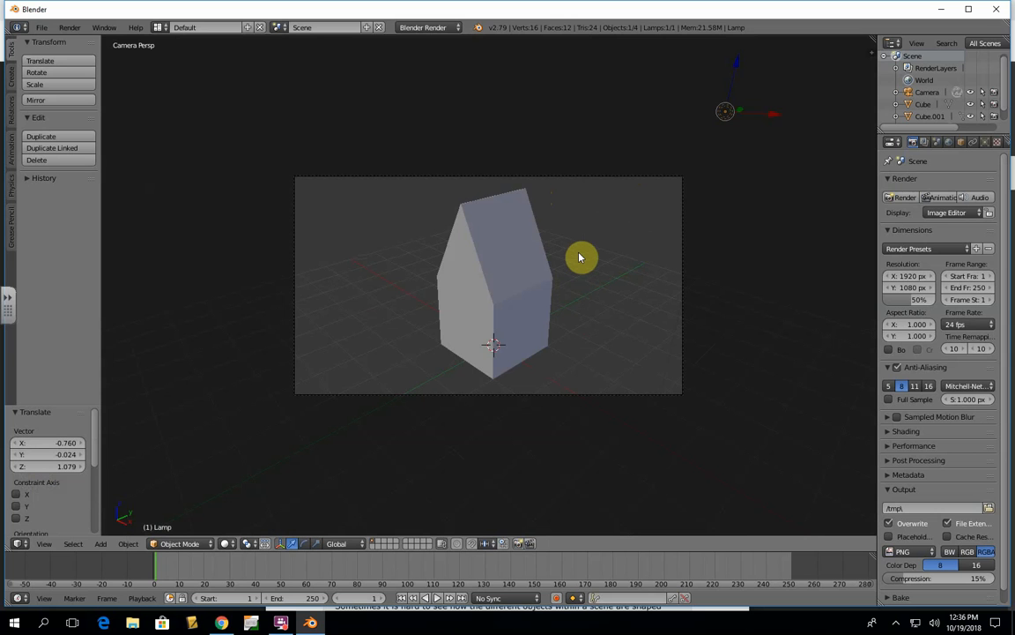
key(g)
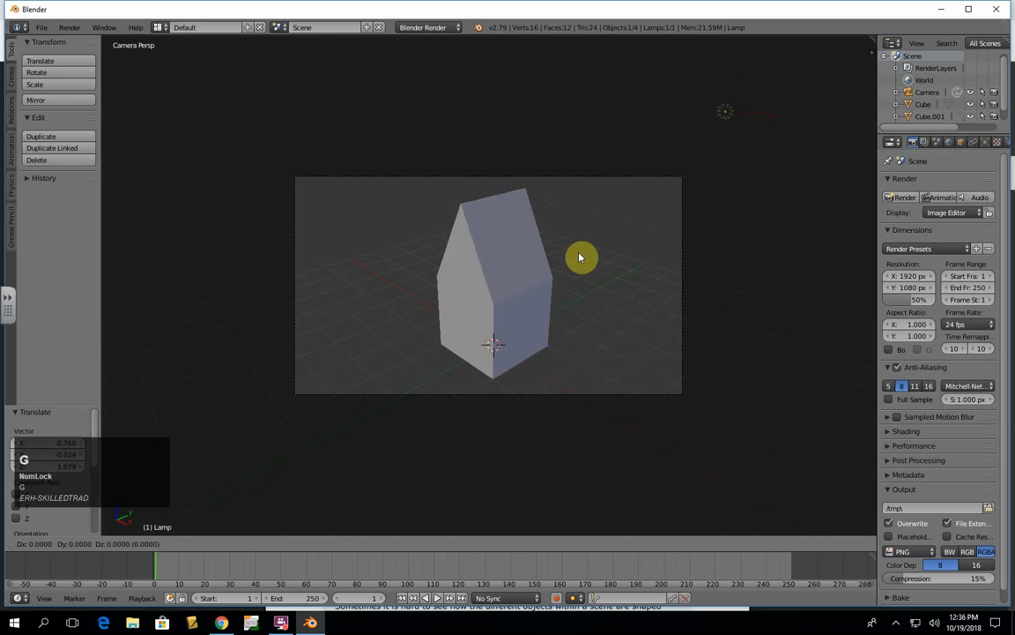
click(348, 202)
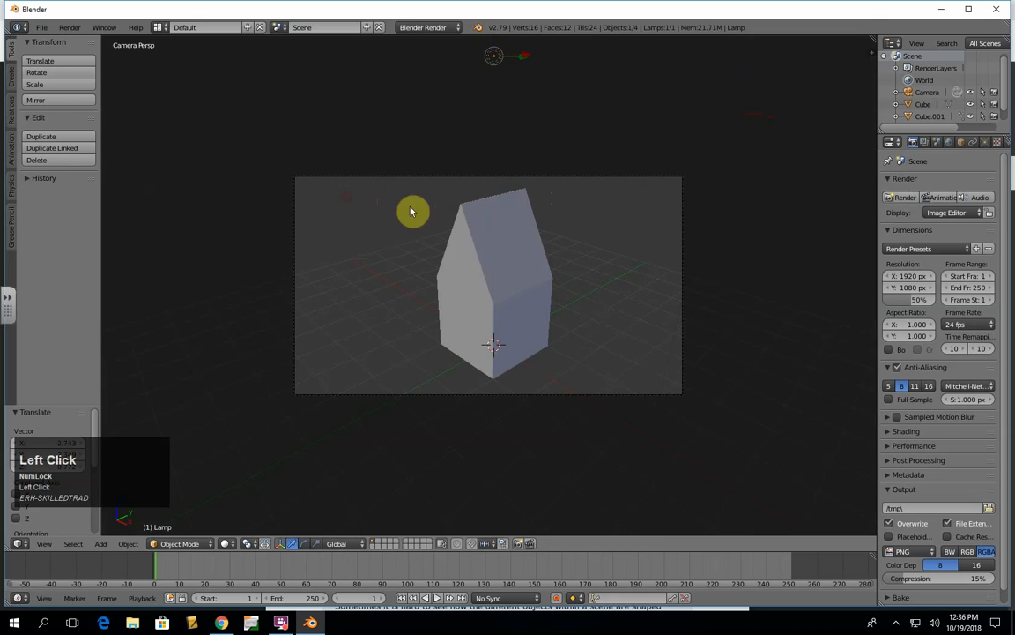
key(F12)
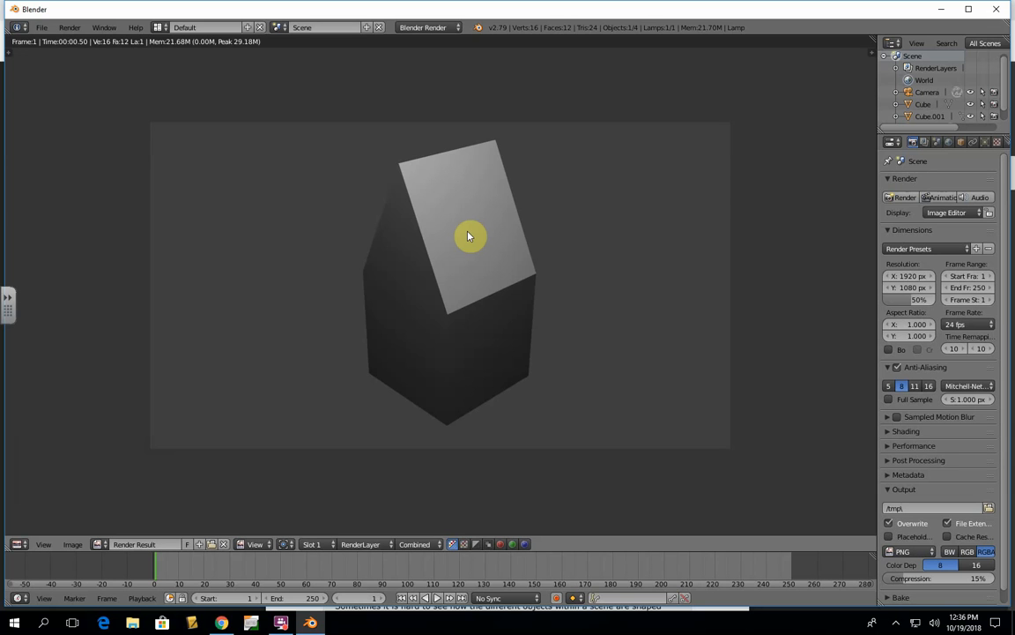
key(Escape)
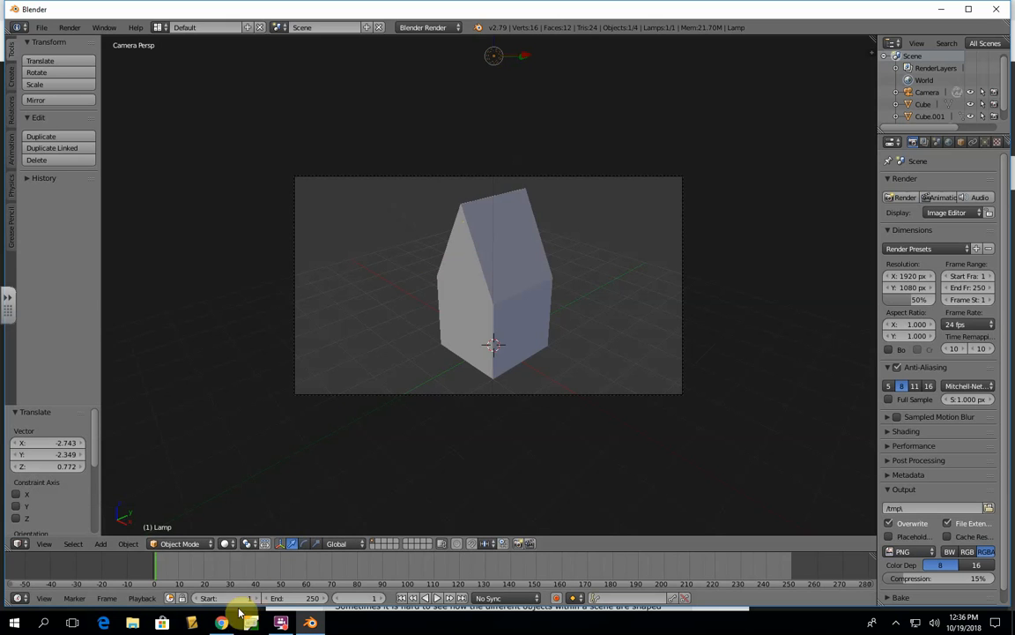
- Review the BlenderCourse Basics PDF in Chrome from the render view section to the castle challenge, and return to Blender
mouse_move(223, 625)
click(220, 571)
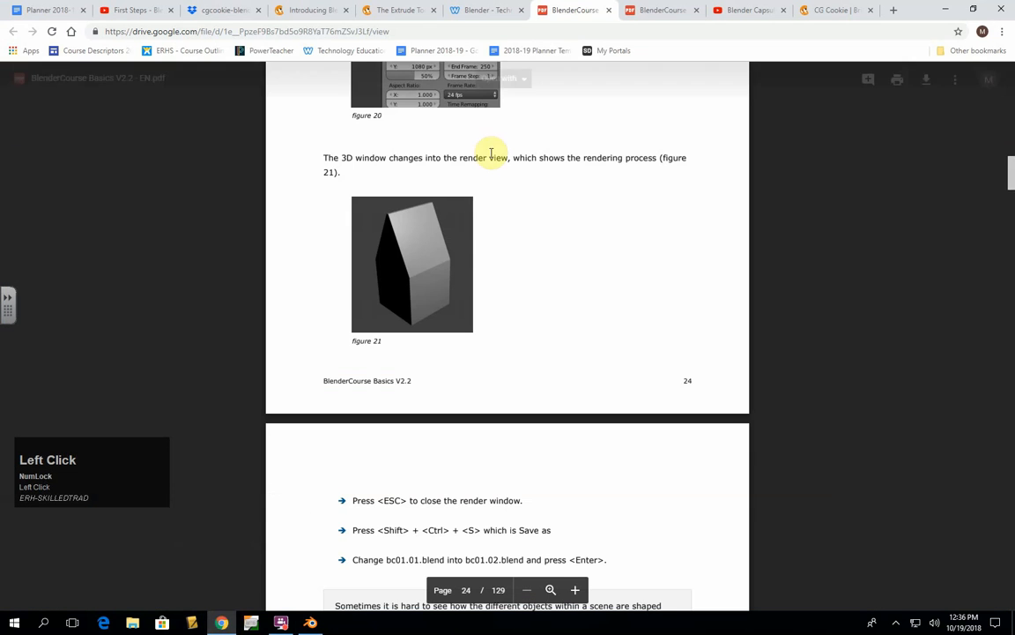
scroll(497, 261, down, 10)
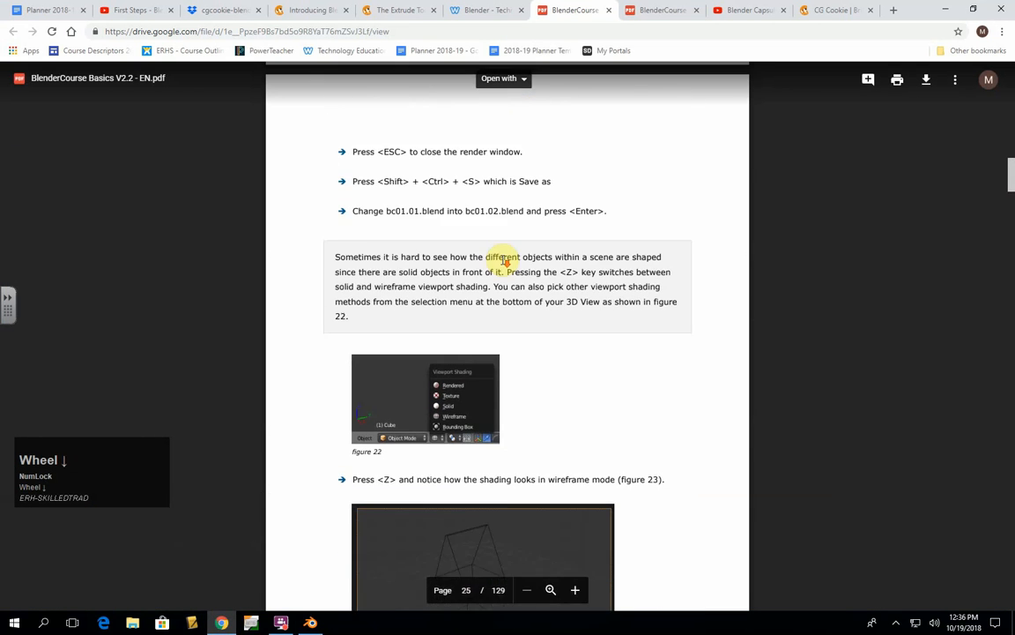
scroll(506, 255, down, 5)
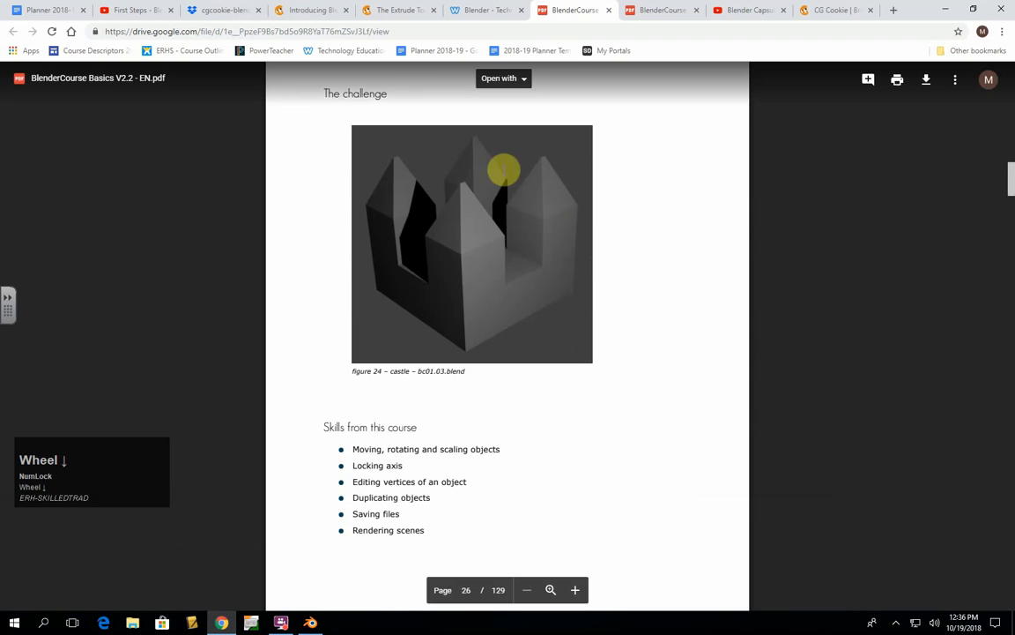
scroll(693, 311, up, 1)
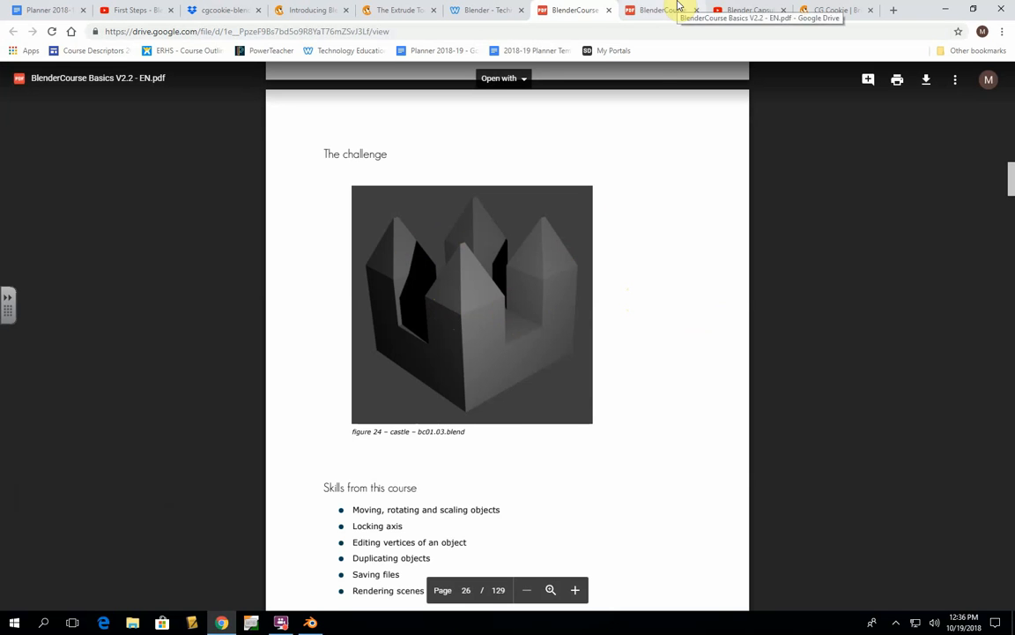
click(310, 623)
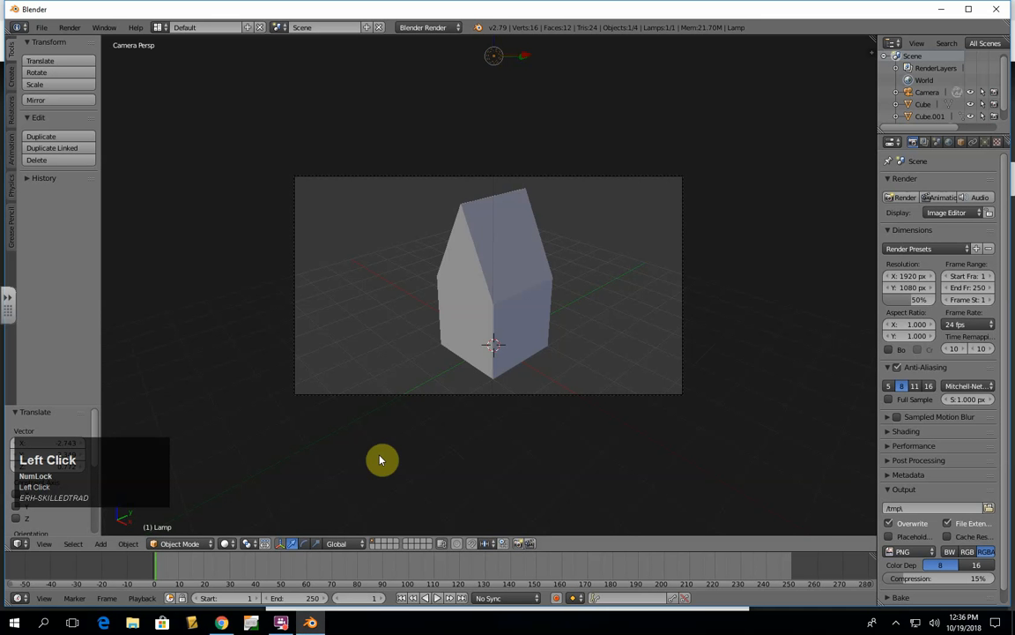
mouse_move(279, 624)
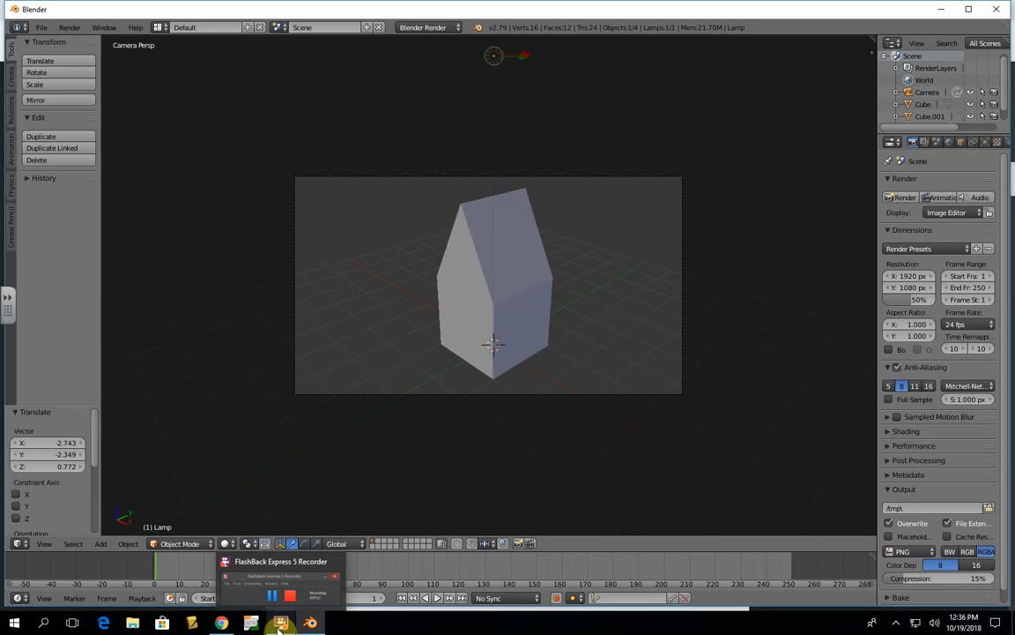